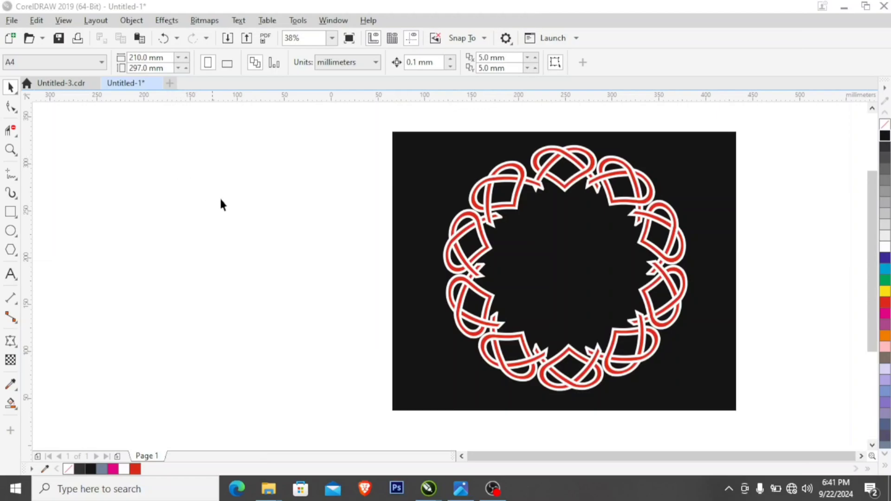
pyautogui.click(428, 305)
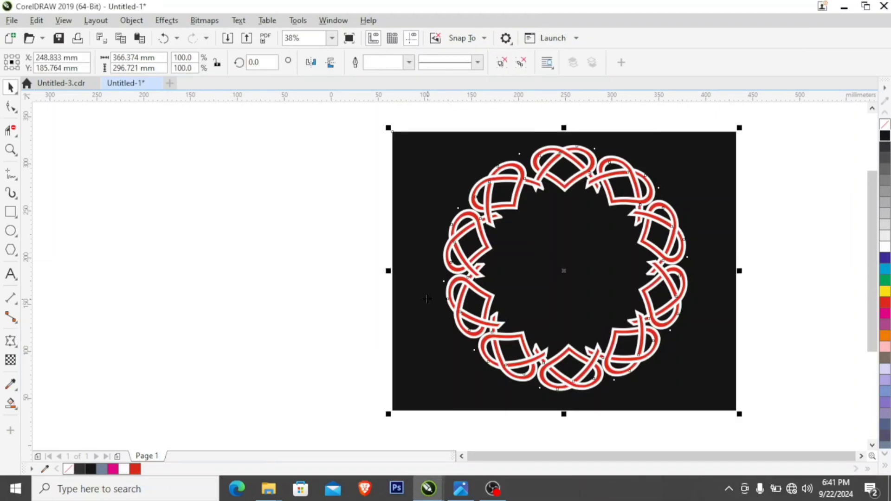
pyautogui.click(328, 268)
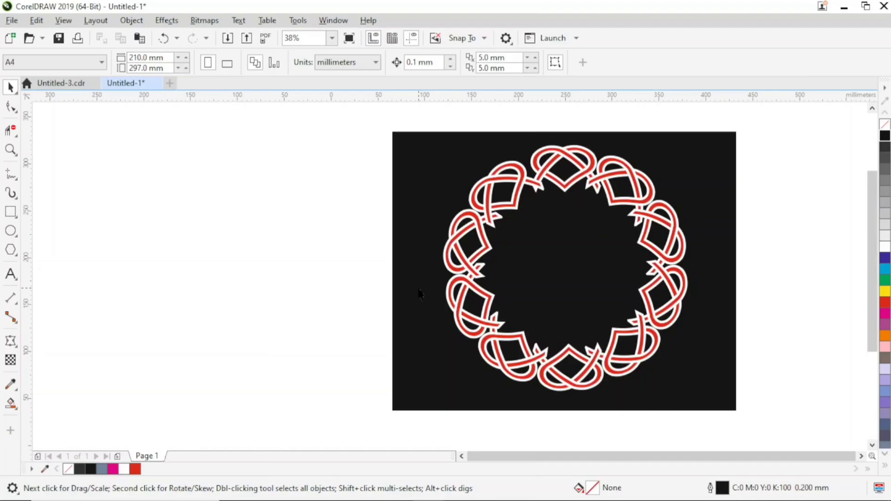
pyautogui.click(450, 280)
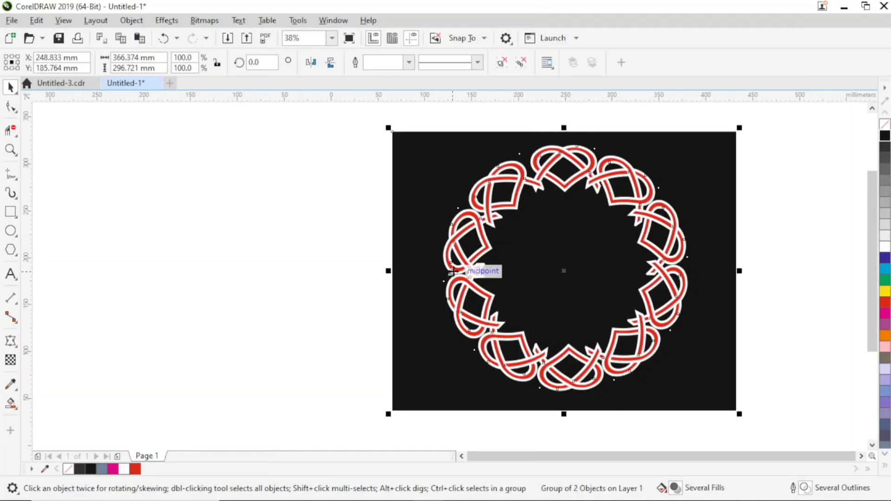
# Create a new portrait A4 document in CMYK with the default settings and hide its page border.
pyautogui.hotkey('ctrl', 'n')
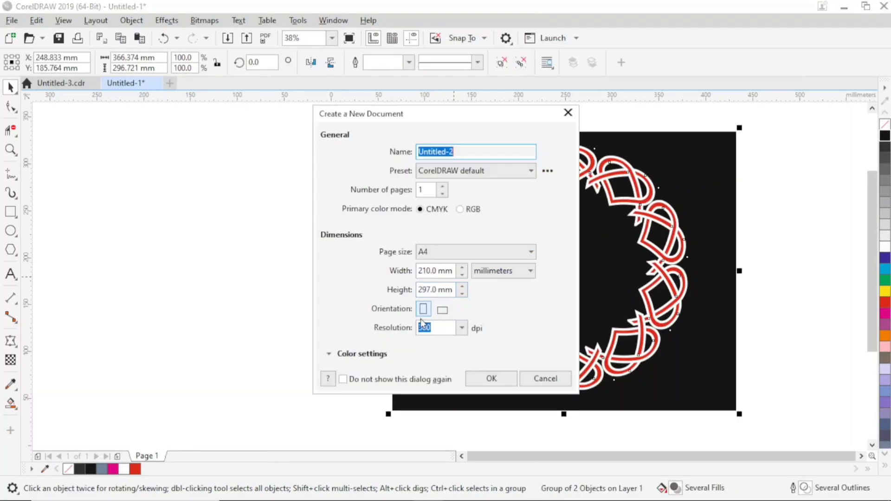
pyautogui.click(473, 385)
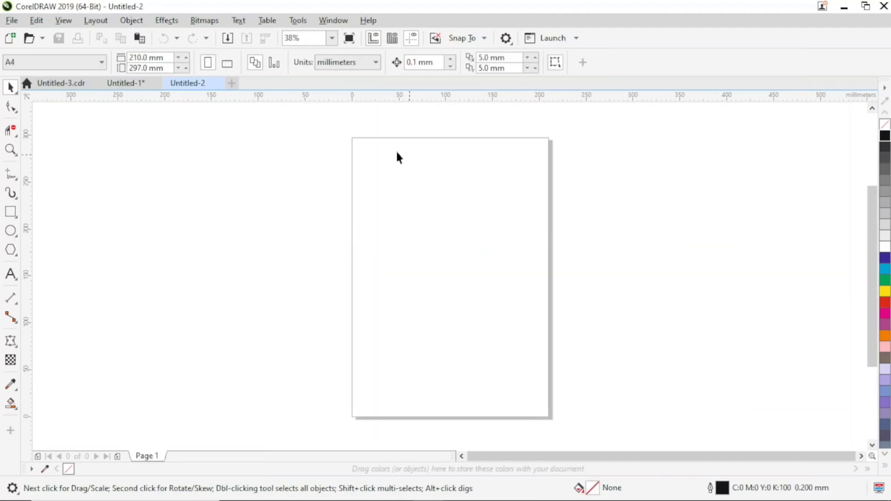
pyautogui.click(63, 20)
pyautogui.moveTo(132, 239)
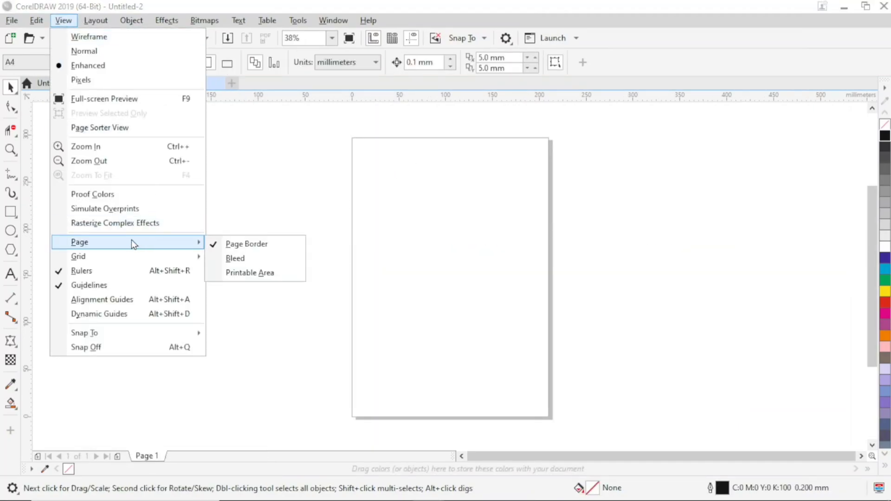
pyautogui.click(216, 244)
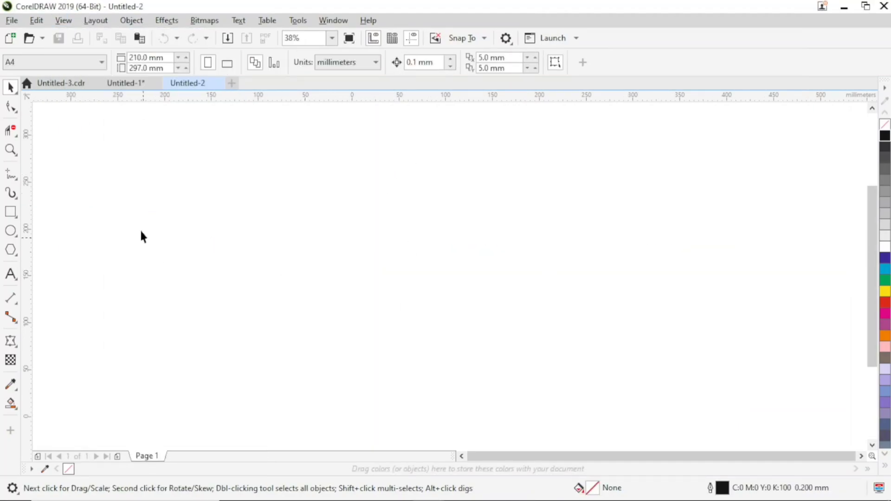
# Draw an upright rectangle about 83 by 132 mm and fully round its two upper corners into an arch.
pyautogui.click(10, 215)
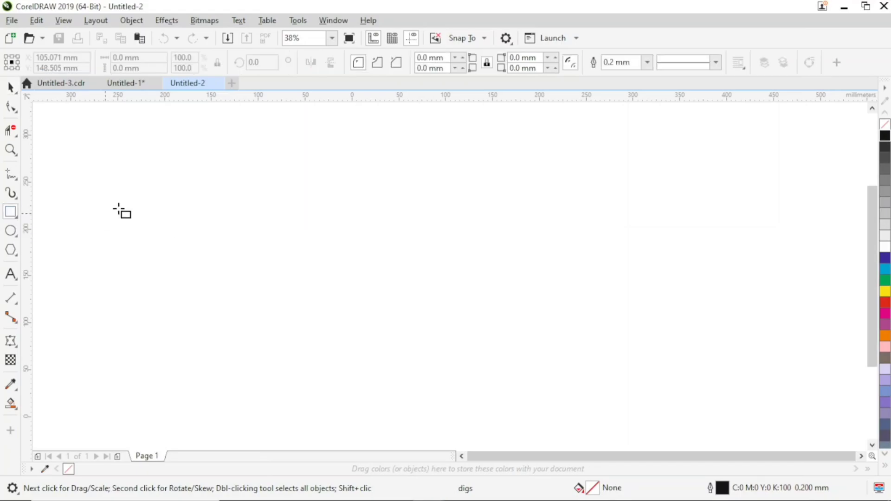
pyautogui.moveTo(170, 166); pyautogui.dragTo(248, 291)
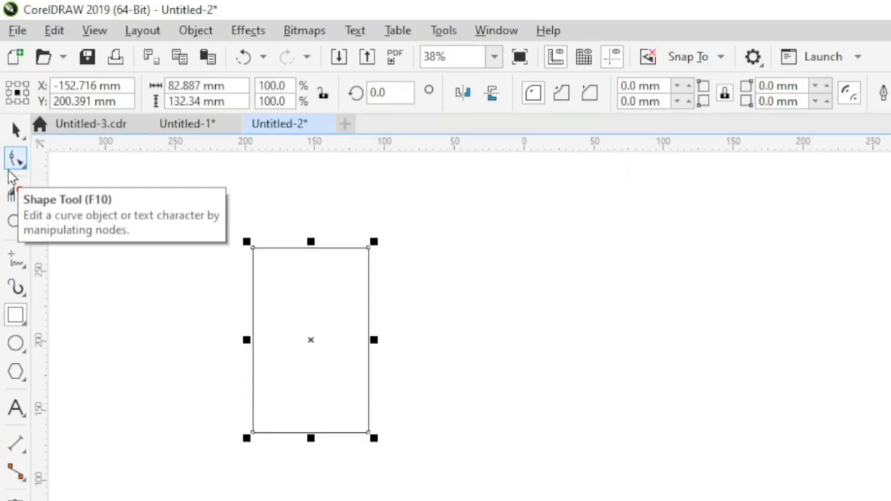
pyautogui.click(11, 164)
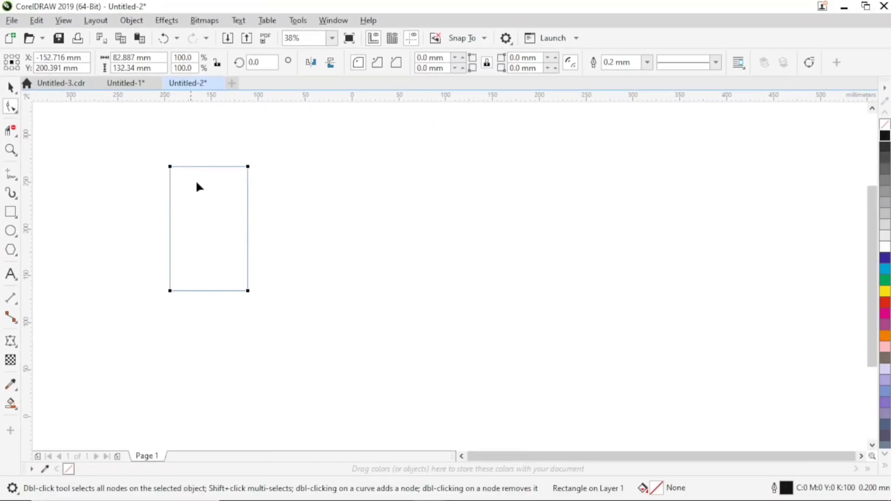
pyautogui.click(169, 167)
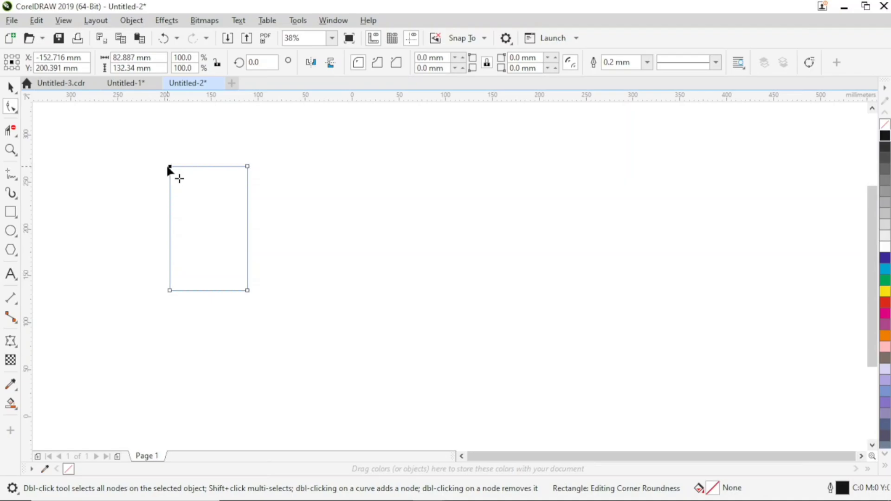
pyautogui.moveTo(168, 168); pyautogui.dragTo(232, 213)
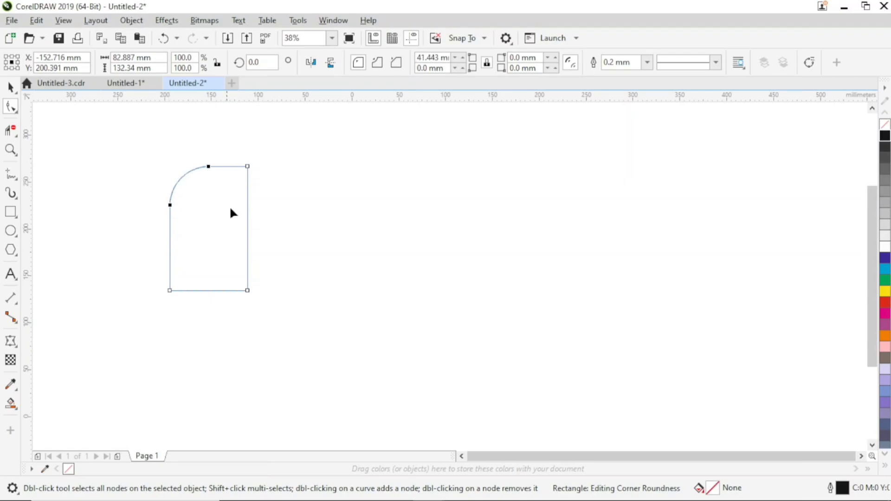
pyautogui.click(249, 168)
pyautogui.moveTo(248, 168); pyautogui.dragTo(222, 211)
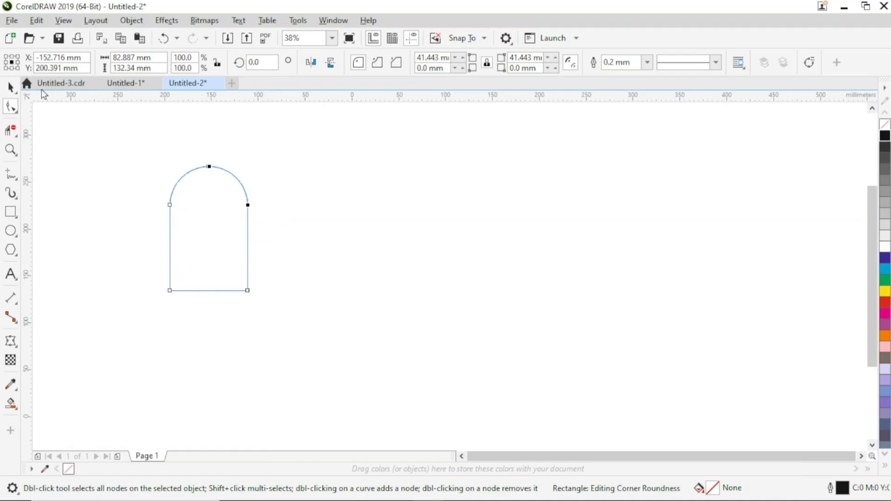
# Rotate the arch-shaped rectangle by 45 degrees.
pyautogui.click(10, 87)
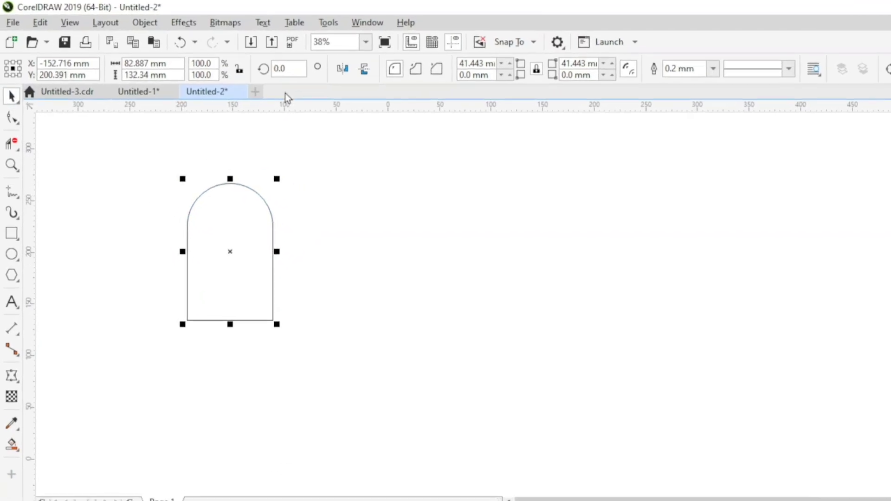
pyautogui.doubleClick(259, 62)
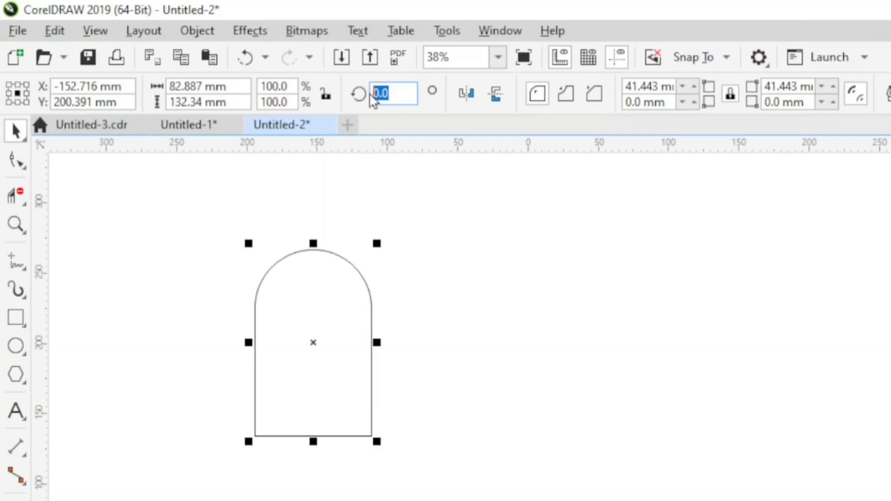
pyautogui.write('45')
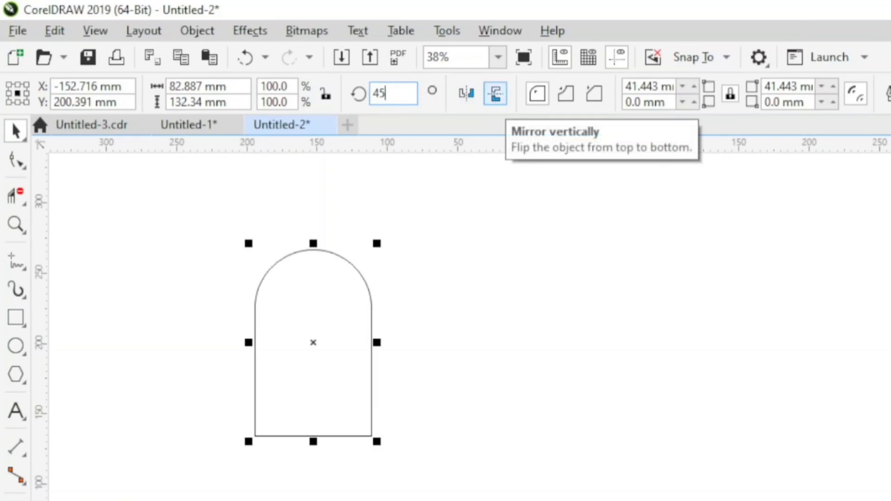
pyautogui.press('Return')
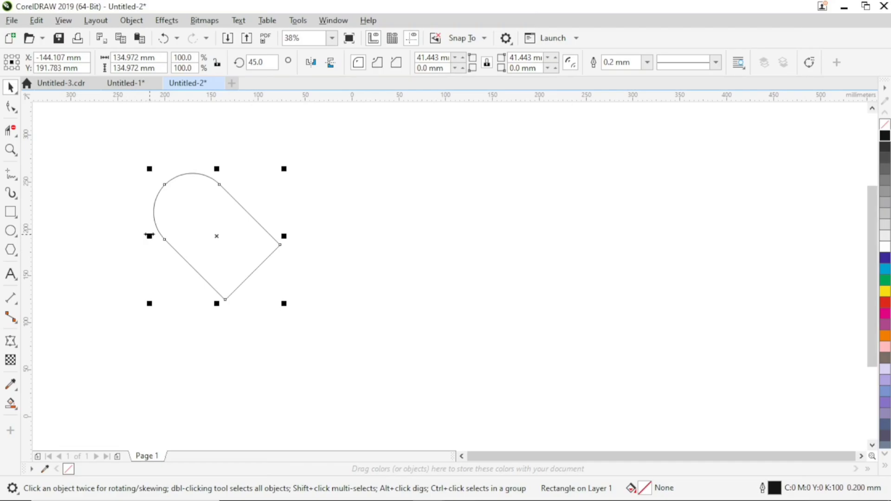
# Create a horizontally mirrored copy of the rotated arch shape on its right side, keeping the original.
pyautogui.moveTo(149, 234); pyautogui.dragTo(331, 241)
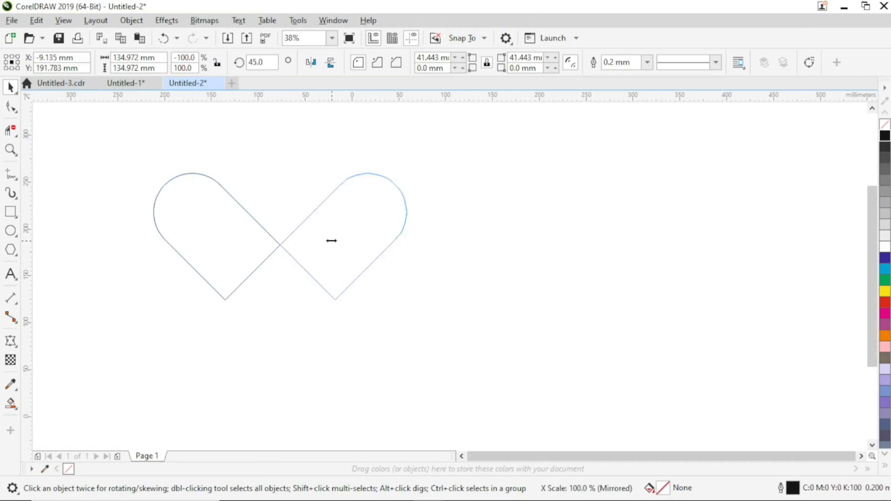
pyautogui.rightClick(331, 241)
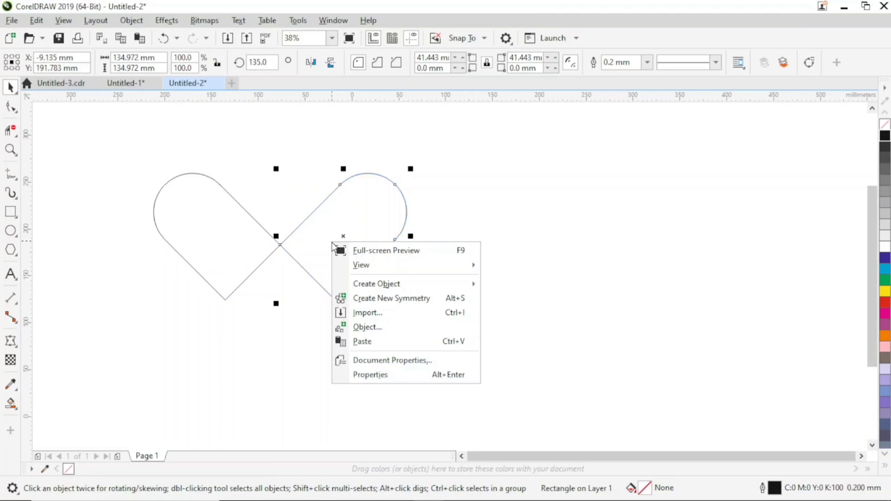
pyautogui.click(440, 174)
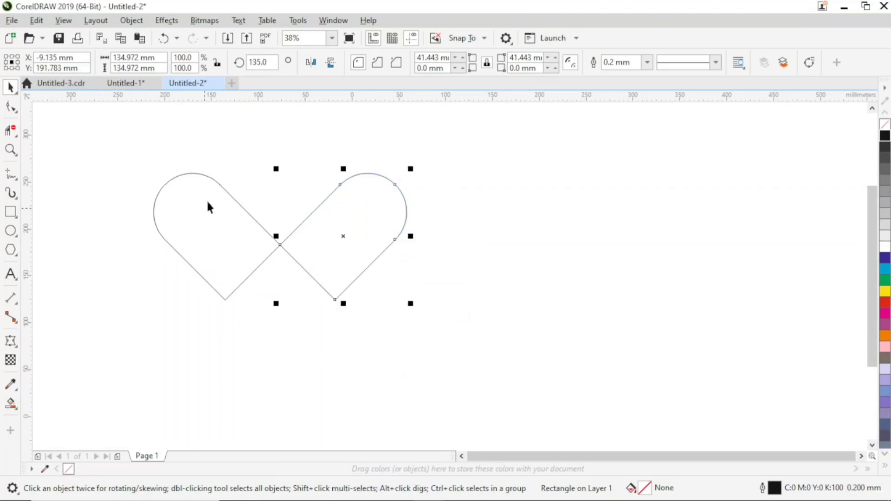
# Move the mirrored copy back over the original so the two shapes overlap as a heart.
pyautogui.click(464, 209)
pyautogui.click(374, 212)
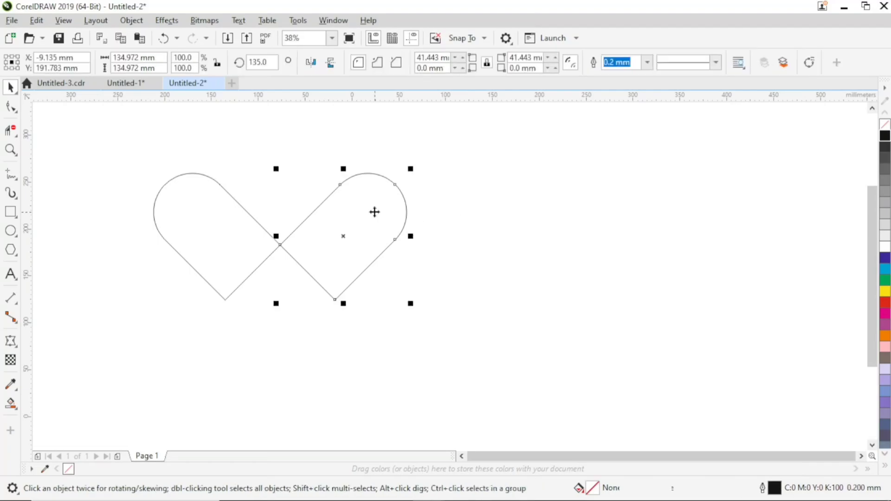
pyautogui.moveTo(375, 213); pyautogui.dragTo(267, 213)
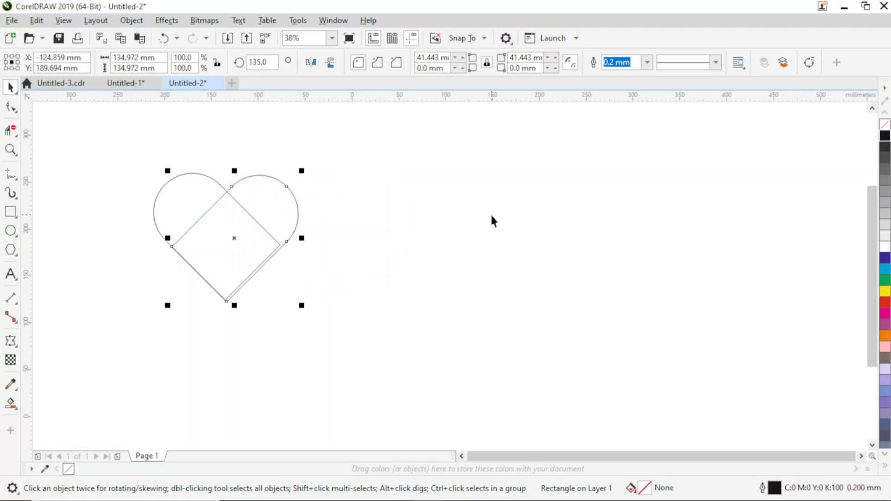
# Nudge the mirrored copy in small increments until its lower edges and bottom tip line up with the original shape.
pyautogui.click(492, 215)
pyautogui.press('Left')
pyautogui.press('Left')
pyautogui.press('Left')
pyautogui.press('Left')
pyautogui.press('Left')
pyautogui.press('Left')
pyautogui.press('Left')
pyautogui.press('Left')
pyautogui.press('Left')
pyautogui.press('Left')
pyautogui.press('Left')
pyautogui.press('Left')
pyautogui.press('Left')
pyautogui.press('Left')
pyautogui.press('Left')
pyautogui.press('Left')
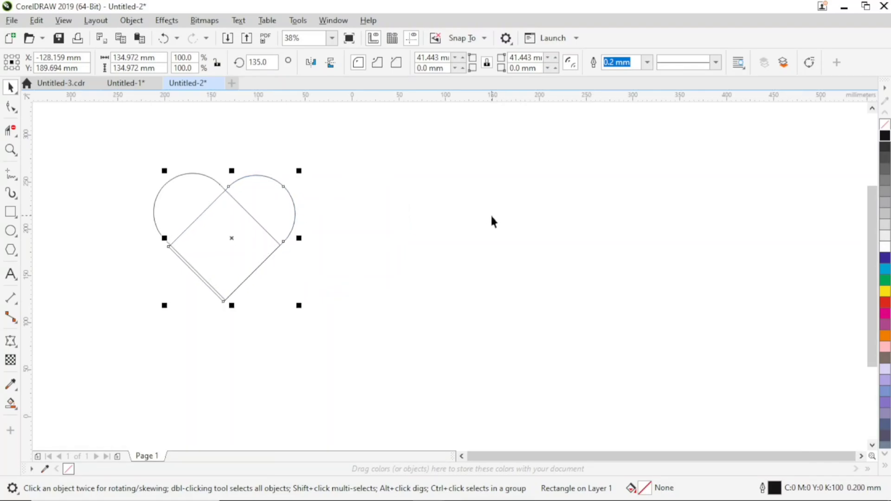
pyautogui.press('Up')
pyautogui.press('Up')
pyautogui.press('Up')
pyautogui.press('Up')
pyautogui.press('Up')
pyautogui.press('Up')
pyautogui.press('Up')
pyautogui.press('Up')
pyautogui.press('Up')
pyautogui.press('Up')
pyautogui.press('Up')
pyautogui.press('Up')
pyautogui.press('Up')
pyautogui.press('Up')
pyautogui.press('Up')
pyautogui.press('Up')
pyautogui.press('Up')
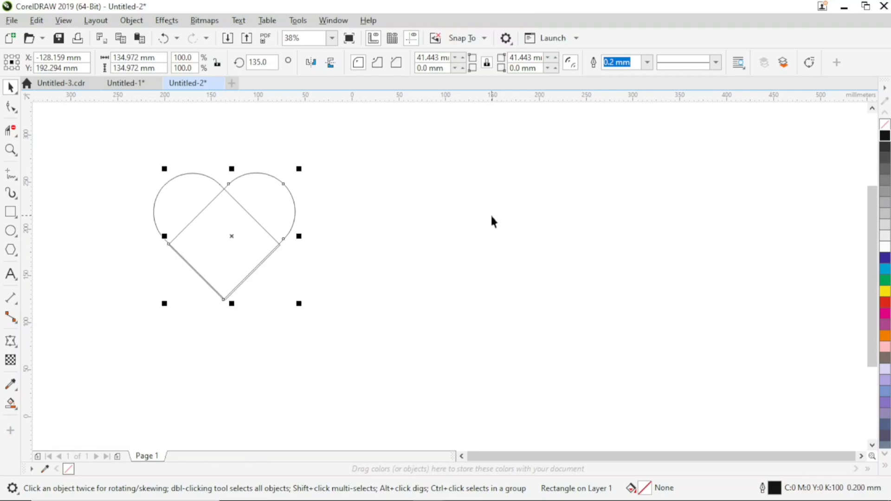
pyautogui.press('Right')
pyautogui.press('Right')
pyautogui.press('Right')
pyautogui.press('Right')
pyautogui.press('Right')
pyautogui.press('Right')
pyautogui.press('Right')
pyautogui.press('Right')
pyautogui.press('Right')
pyautogui.press('Right')
pyautogui.press('Right')
pyautogui.press('Right')
pyautogui.press('Right')
pyautogui.press('Right')
pyautogui.press('Right')
pyautogui.press('Right')
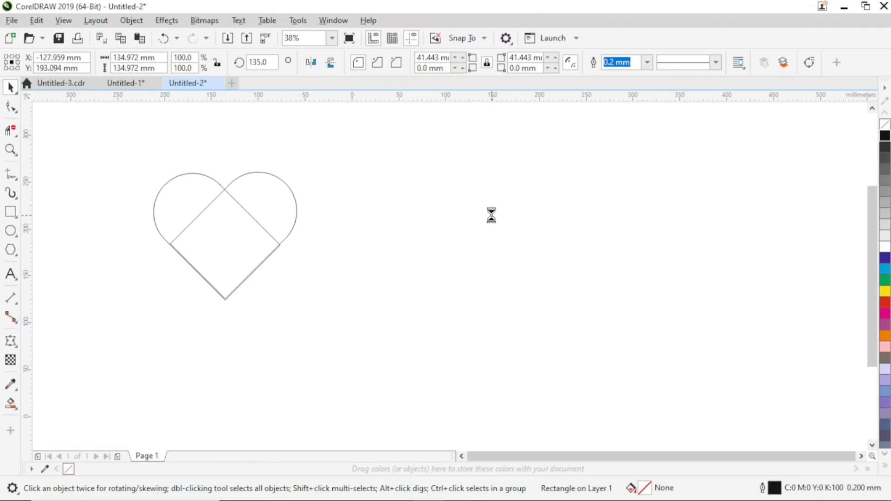
pyautogui.press('Left')
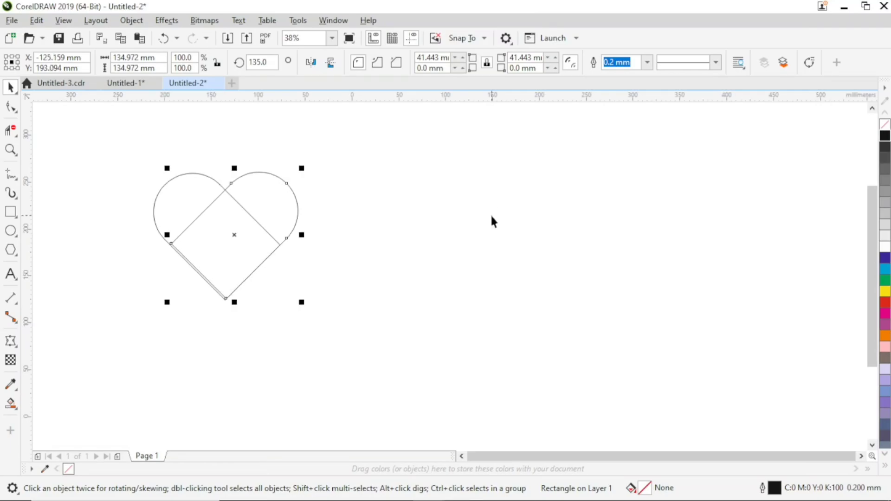
pyautogui.press('Down')
pyautogui.press('Down')
pyautogui.press('Down')
pyautogui.press('Down')
pyautogui.press('Down')
pyautogui.press('Down')
pyautogui.press('Down')
pyautogui.press('Left')
pyautogui.press('Left')
pyautogui.press('Left')
pyautogui.press('Left')
pyautogui.press('Left')
pyautogui.press('Left')
pyautogui.press('Left')
pyautogui.press('Left')
pyautogui.press('Left')
pyautogui.press('Left')
pyautogui.press('Left')
pyautogui.press('Left')
pyautogui.press('Left')
pyautogui.press('Left')
pyautogui.press('Left')
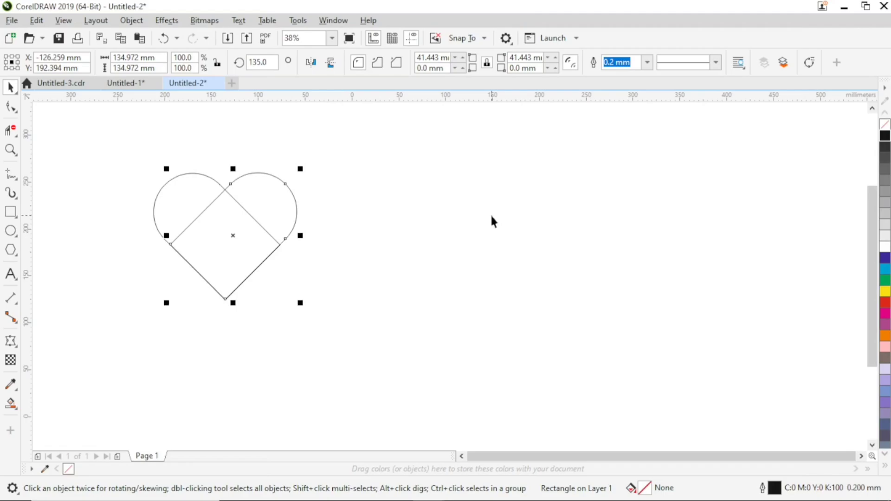
pyautogui.press('Escape')
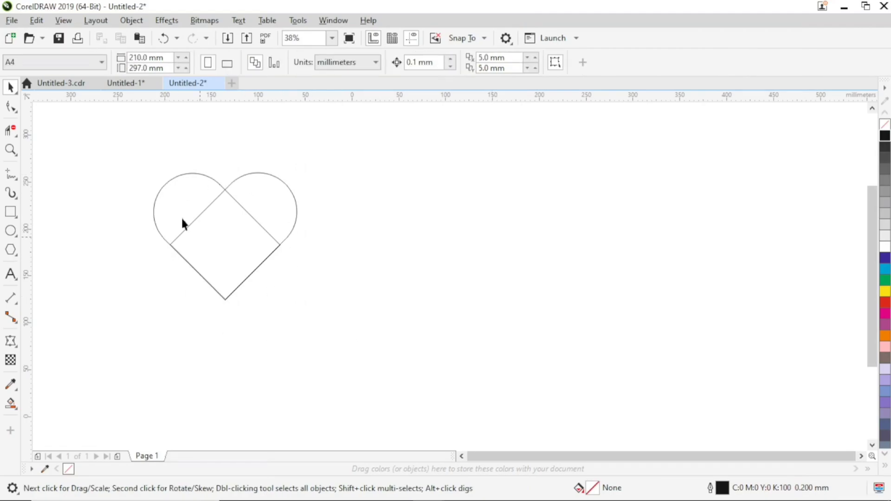
# Weld the two overlapping arch shapes into a single heart outline.
pyautogui.moveTo(135, 149); pyautogui.dragTo(336, 354)
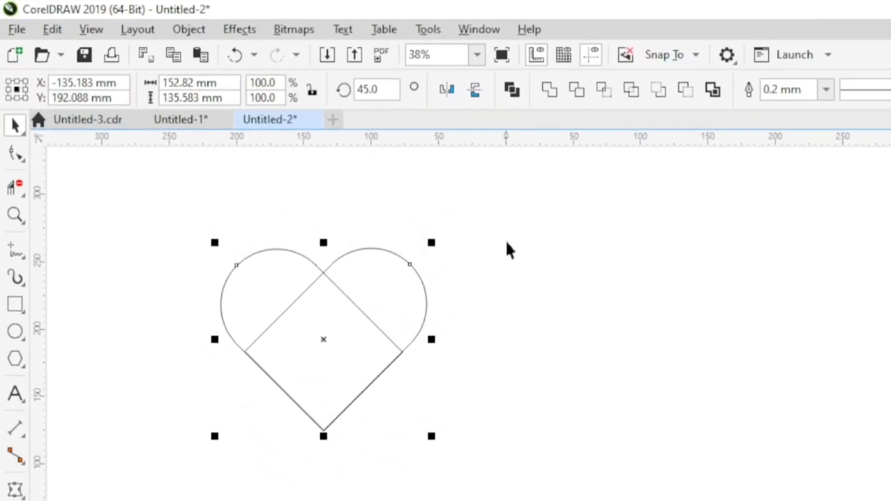
pyautogui.click(548, 95)
pyautogui.click(589, 230)
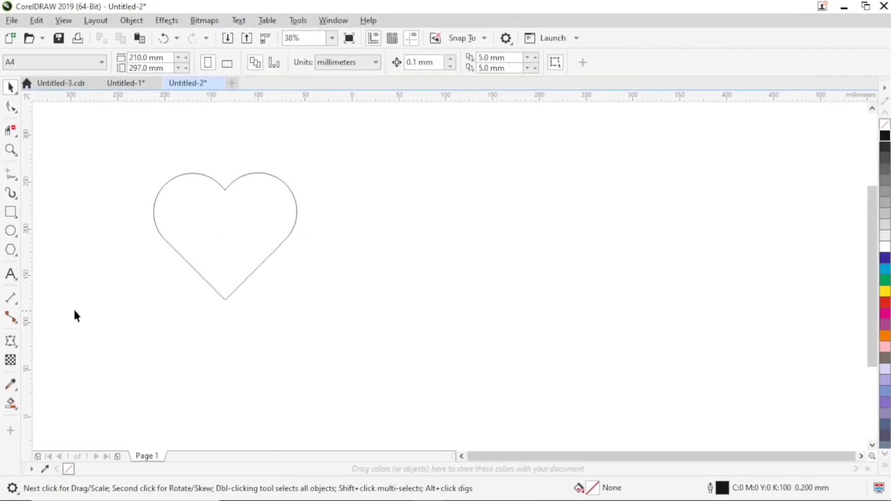
# Draw a straight freehand line from the heart's upper notch diagonally down past its left side, spanning about 102 by 94 mm.
pyautogui.click(7, 177)
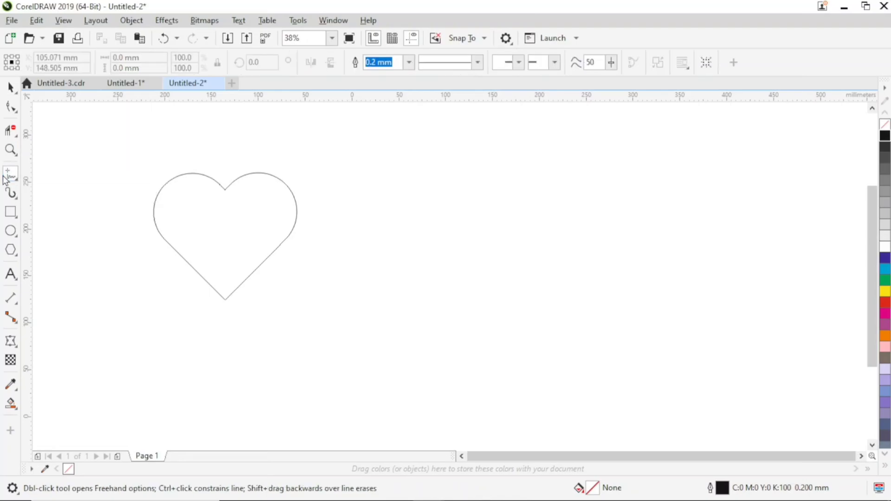
pyautogui.click(225, 189)
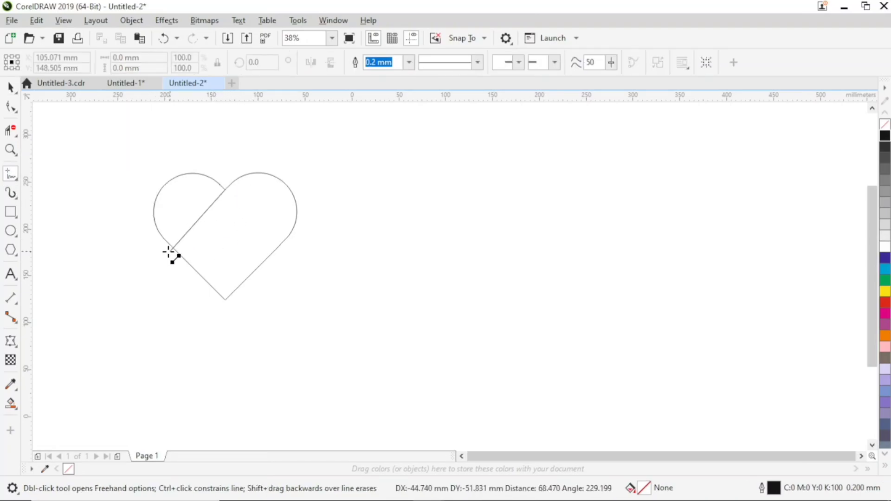
pyautogui.click(129, 279)
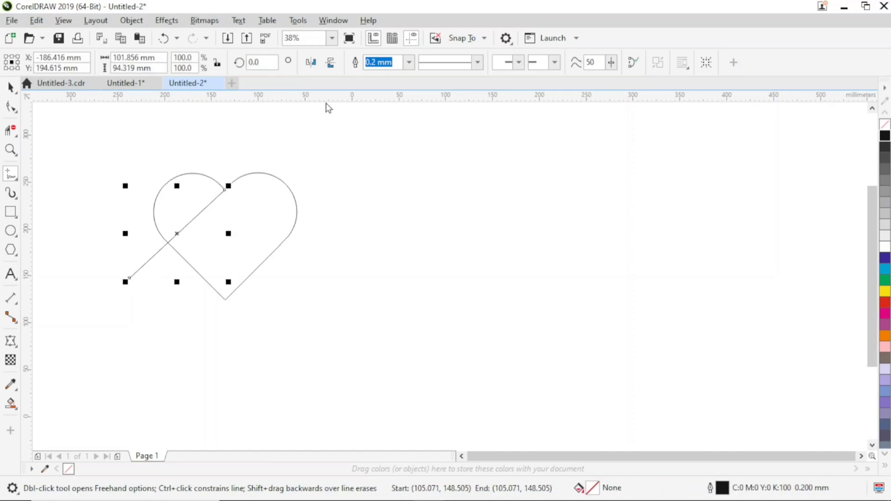
# Place a horizontal guideline at the diagonal line's lower end and draw a straight line, about 94 by 94 mm, from the notch down-right to it.
pyautogui.moveTo(326, 102); pyautogui.dragTo(321, 281)
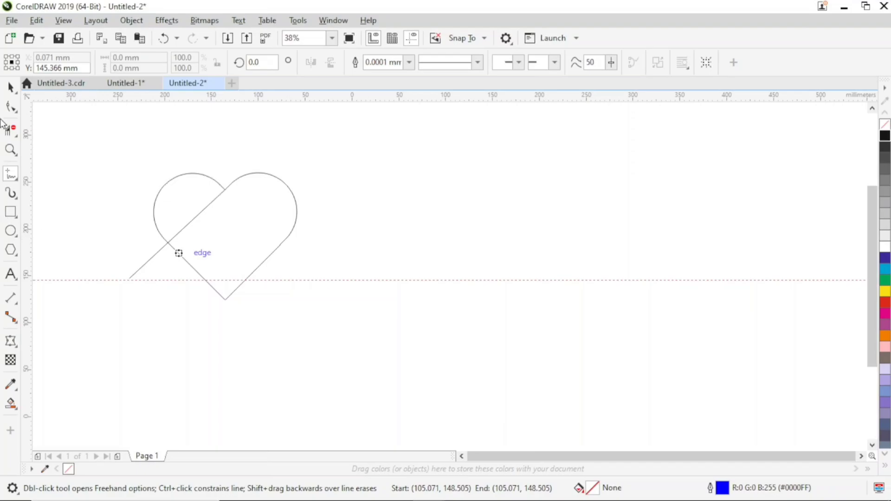
pyautogui.click(10, 174)
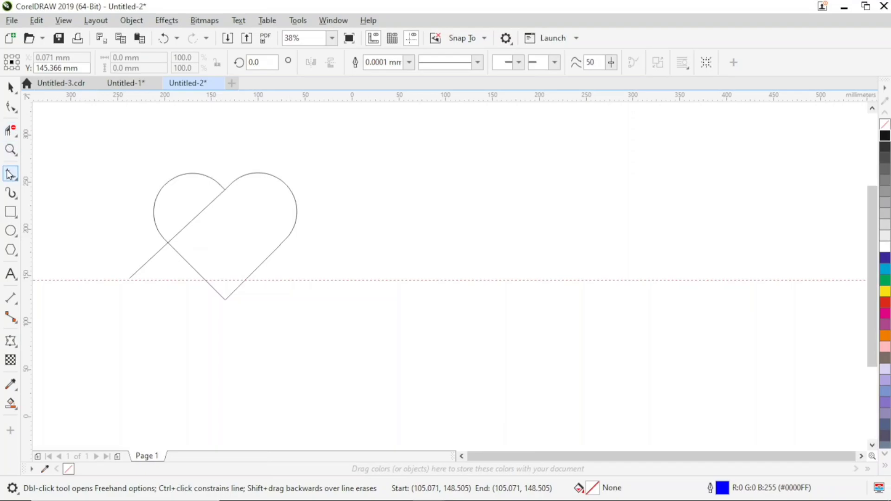
pyautogui.click(225, 190)
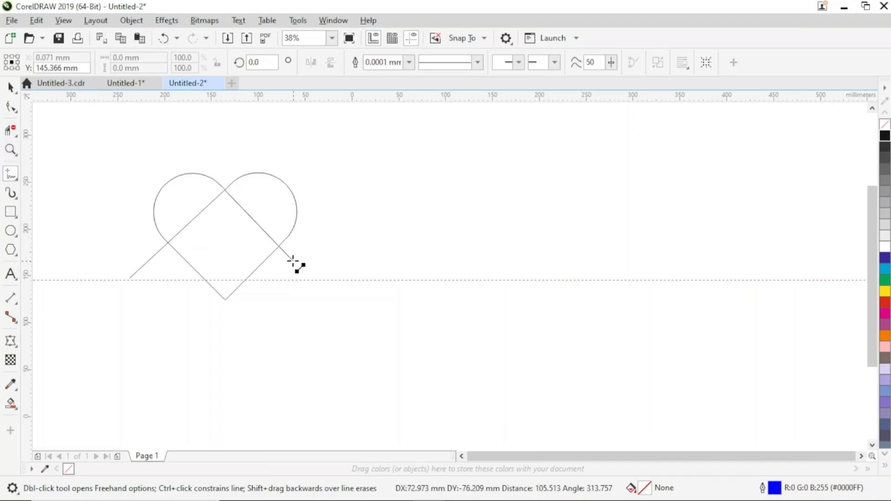
pyautogui.click(314, 279)
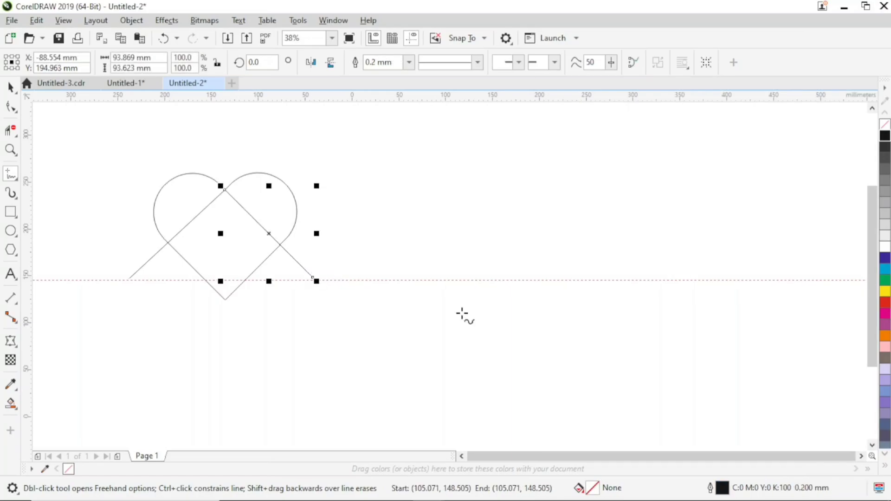
pyautogui.click(8, 92)
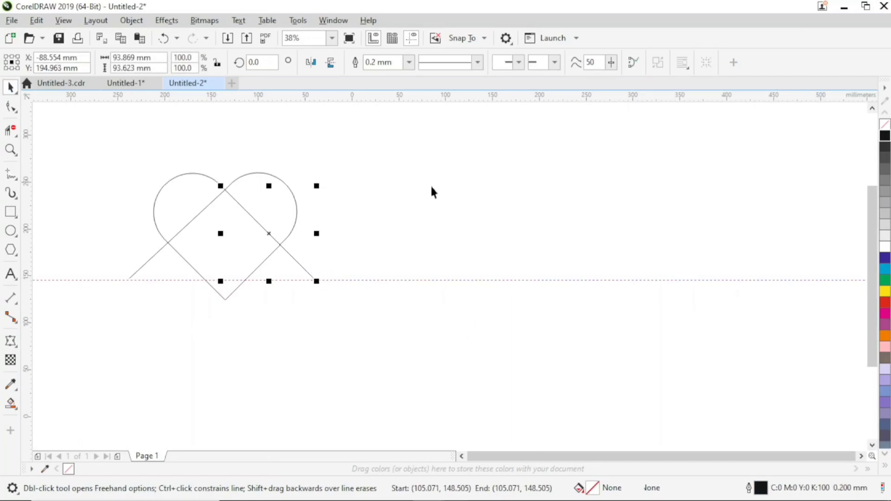
pyautogui.click(489, 246)
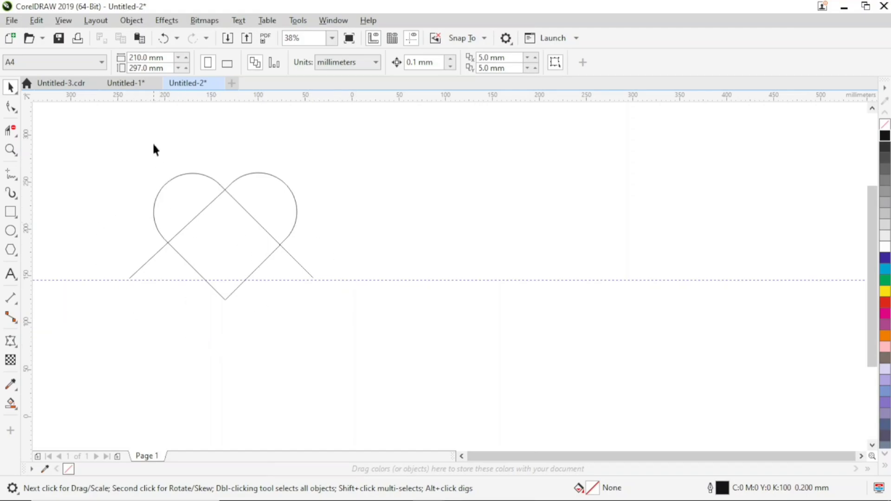
# Set the outline width of the heart and both diagonal lines to 16 mm, and delete the horizontal guideline.
pyautogui.moveTo(126, 188); pyautogui.dragTo(334, 364)
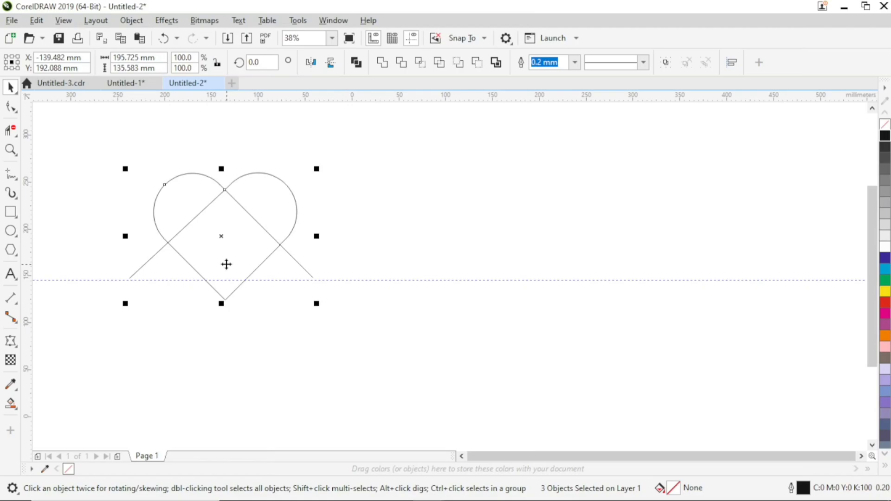
pyautogui.click(575, 68)
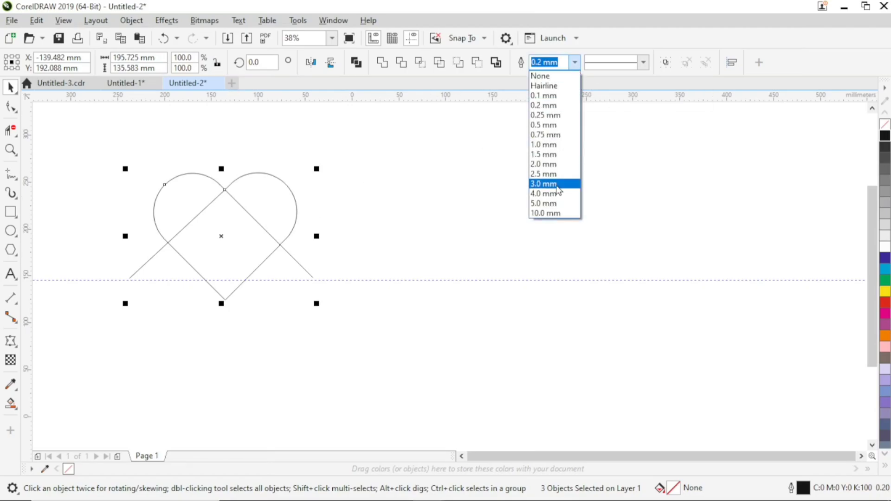
pyautogui.click(543, 64)
pyautogui.click(541, 62)
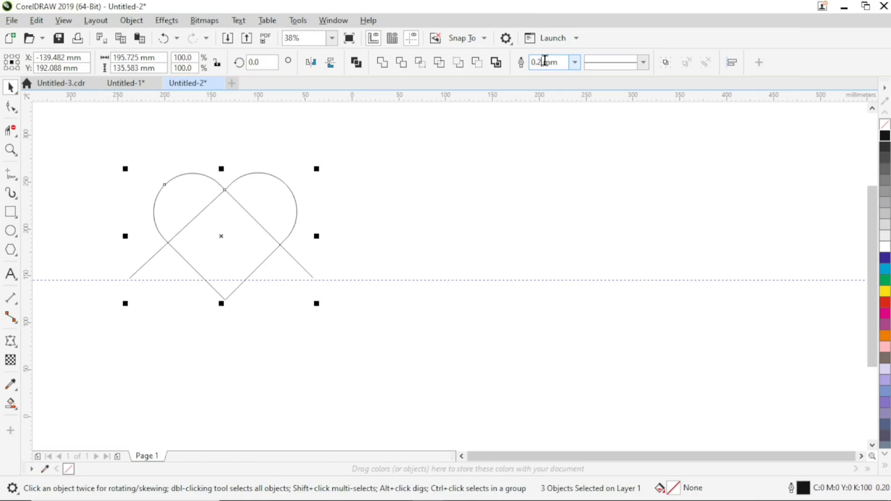
pyautogui.press('BackSpace')
pyautogui.press('BackSpace')
pyautogui.press('BackSpace')
pyautogui.write('16')
pyautogui.press('Return')
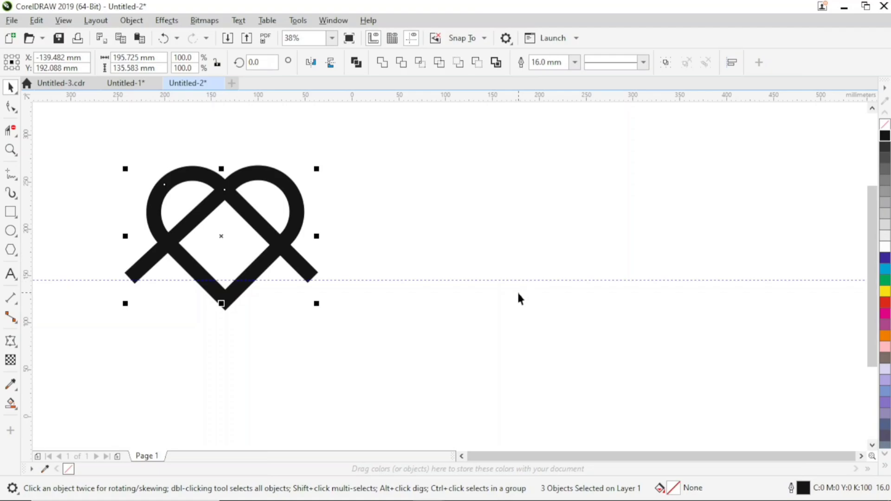
pyautogui.click(464, 280)
pyautogui.press('Delete')
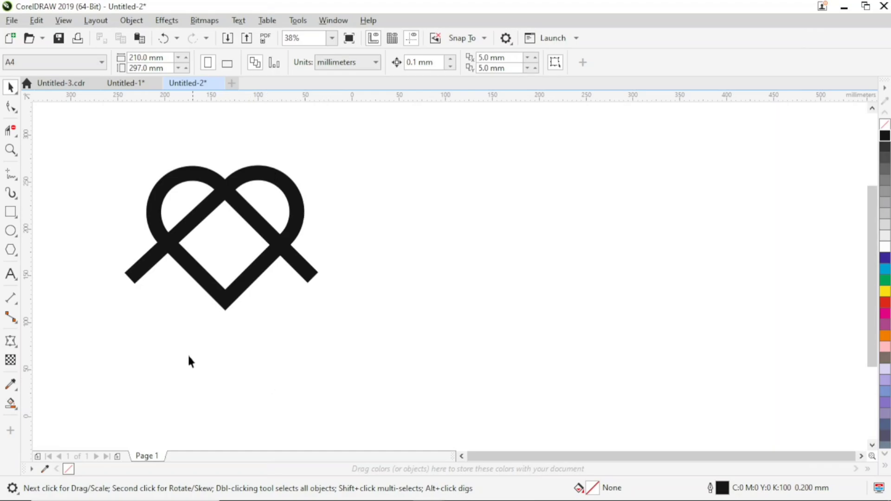
# Convert the thick outlines of the heart and both lines to objects, and give them a black outline without fill.
pyautogui.moveTo(95, 131); pyautogui.dragTo(358, 404)
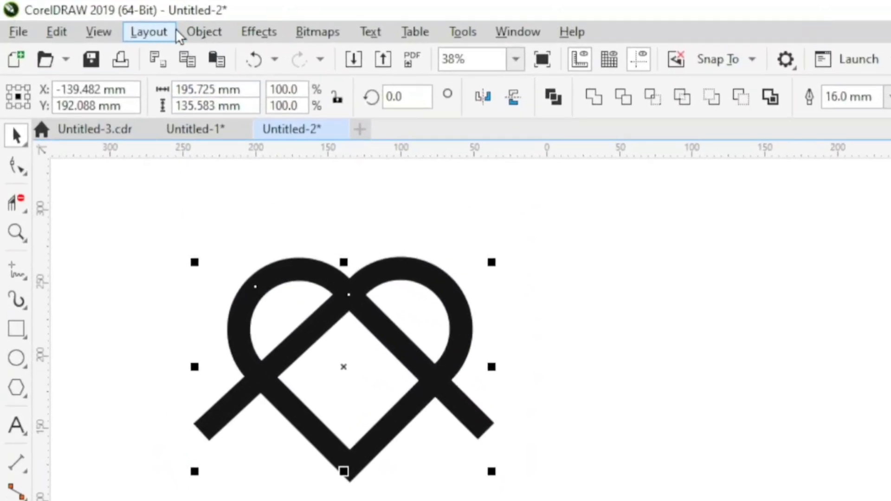
pyautogui.click(185, 31)
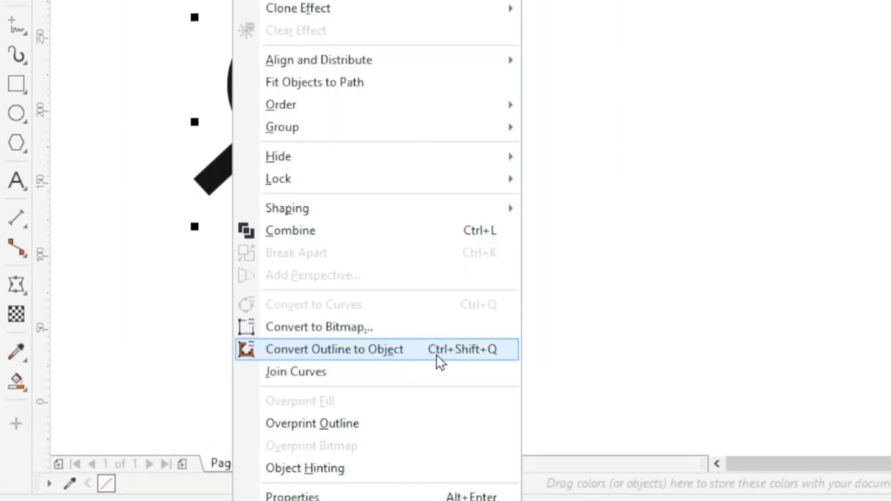
pyautogui.click(461, 352)
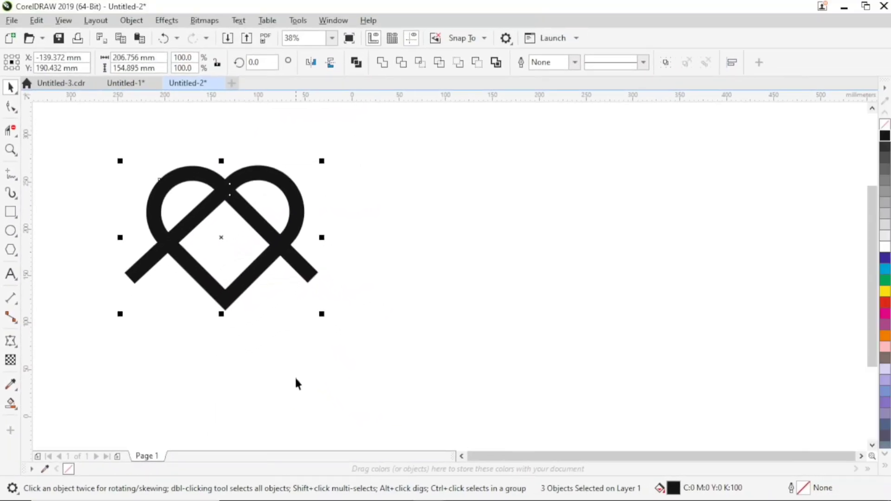
pyautogui.rightClick(884, 136)
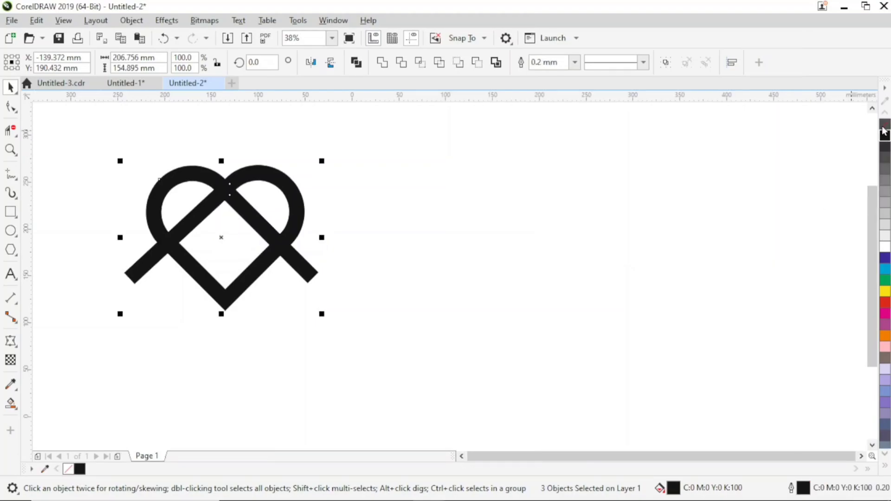
pyautogui.click(884, 126)
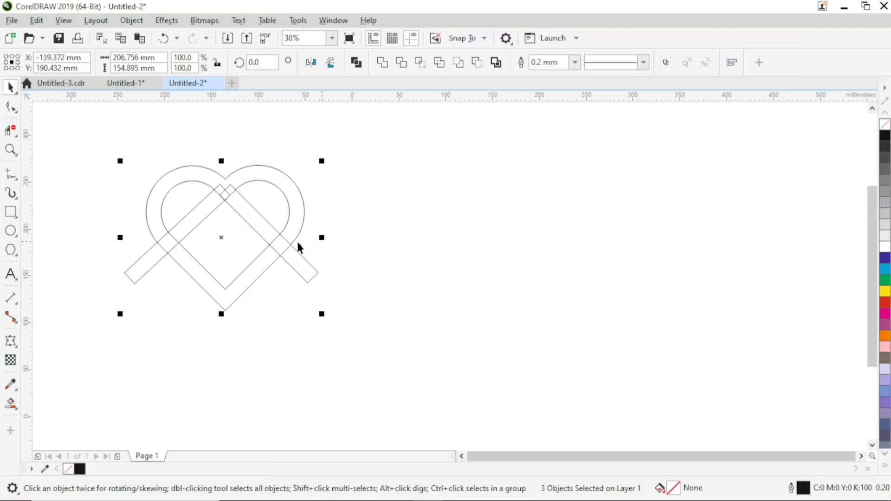
pyautogui.click(594, 169)
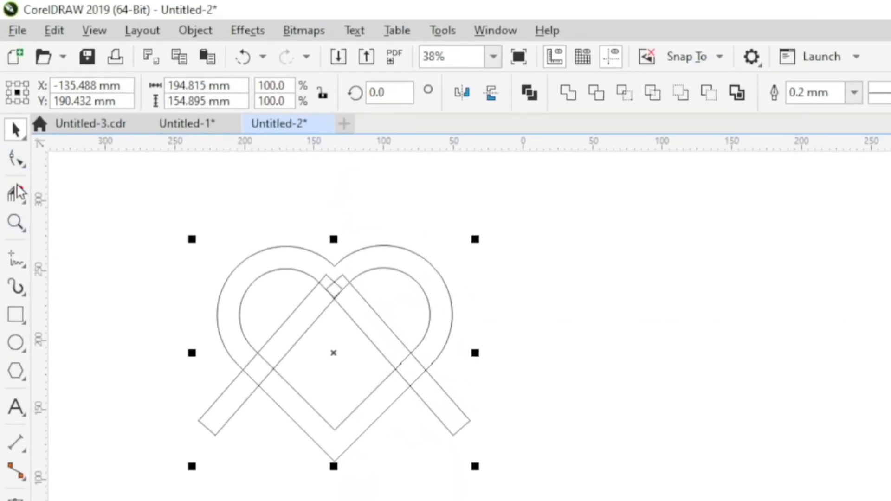
# Delete the overlapping end segments of the two diagonal bars just below the heart's notch with the Virtual Segment Delete tool.
pyautogui.click(15, 198)
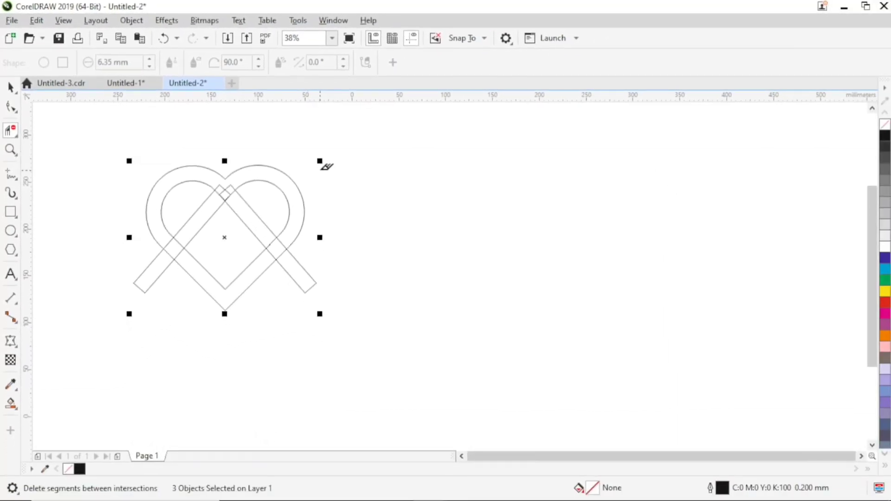
pyautogui.click(228, 188)
pyautogui.click(223, 187)
# Draw a straight freehand line, about 11 by 12 mm, from the heart's notch to the upper outer corner of the left diagonal bar.
pyautogui.click(12, 175)
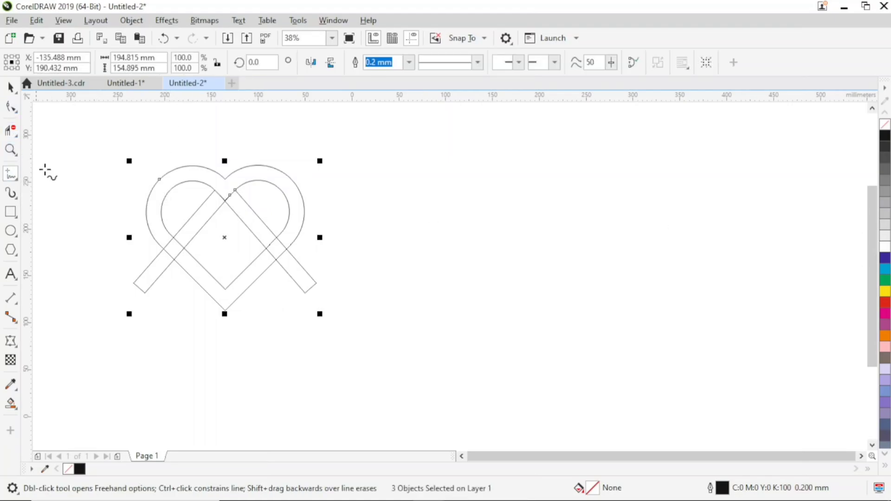
pyautogui.click(227, 178)
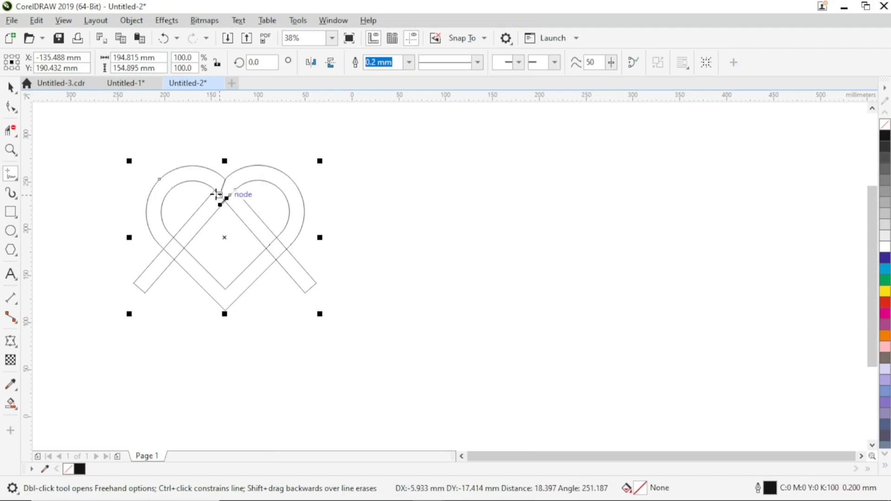
pyautogui.click(216, 189)
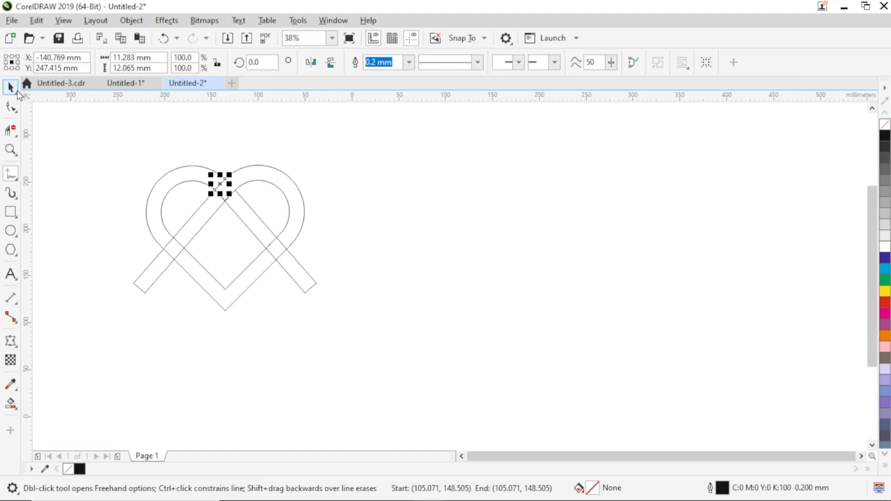
pyautogui.click(18, 90)
pyautogui.click(556, 114)
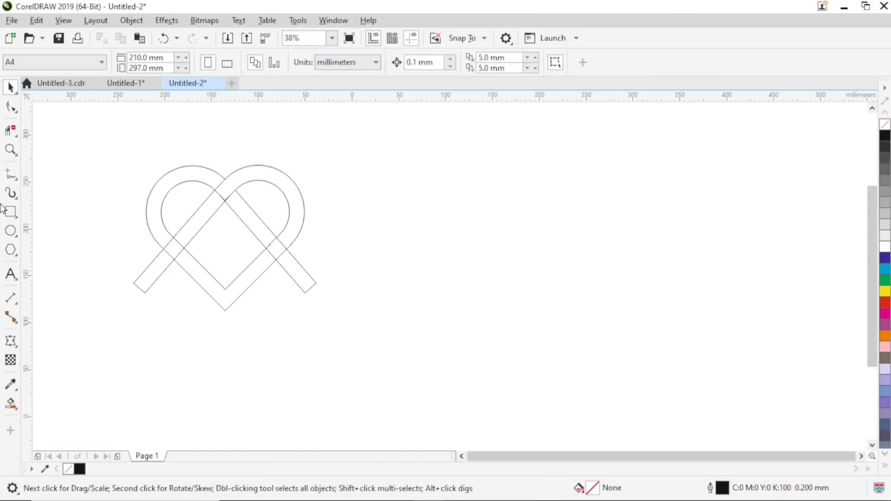
# Delete the crossing segments at the notch and the heart's lower left side so the left bar passes beneath the heart band.
pyautogui.click(11, 134)
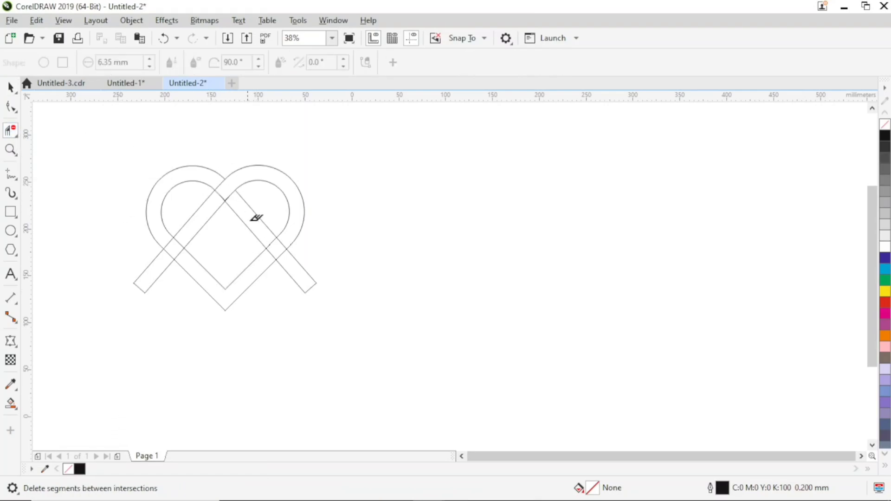
pyautogui.click(169, 251)
pyautogui.click(171, 239)
pyautogui.click(235, 188)
# Connect the notch to the right bar's upper corner with a straight line, and delete the bar's crossing segments on the heart's lower right side.
pyautogui.click(9, 178)
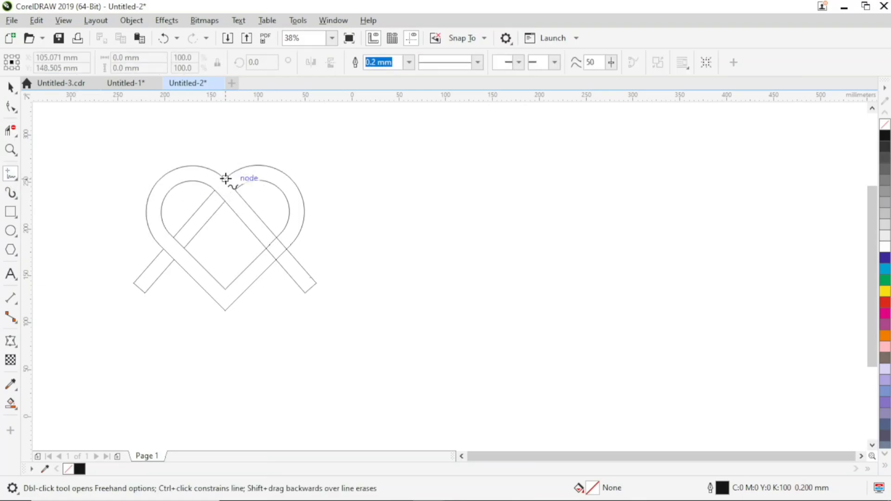
pyautogui.click(226, 178)
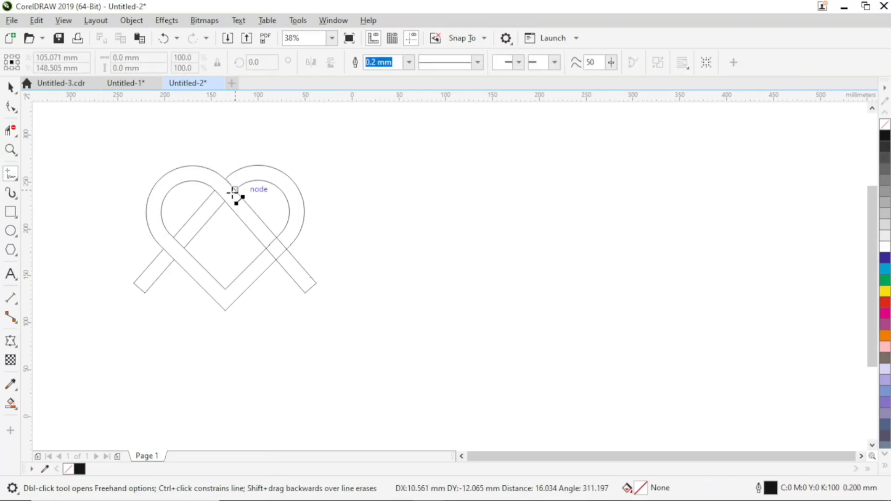
pyautogui.click(234, 191)
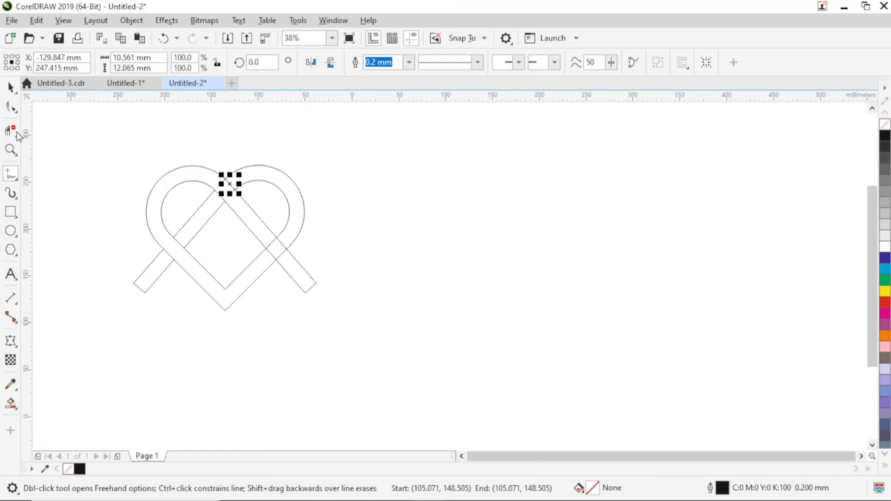
pyautogui.press('space')
pyautogui.click(433, 216)
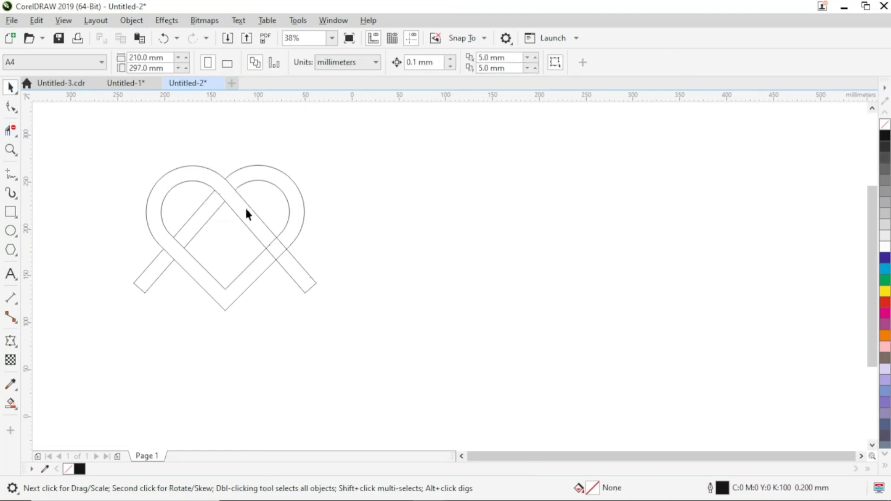
pyautogui.click(11, 130)
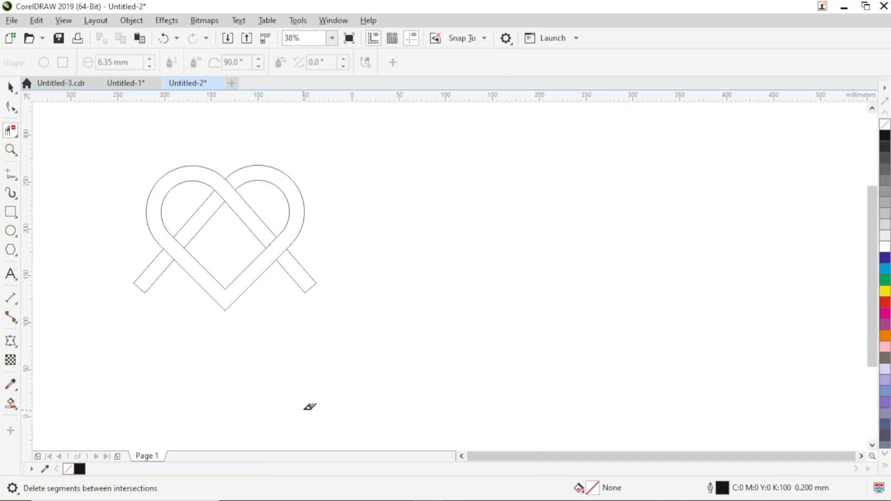
# Draw a nearly vertical freehand line, about 4 by 56 mm, across the lower end of the left diagonal bar.
pyautogui.click(11, 174)
pyautogui.click(136, 251)
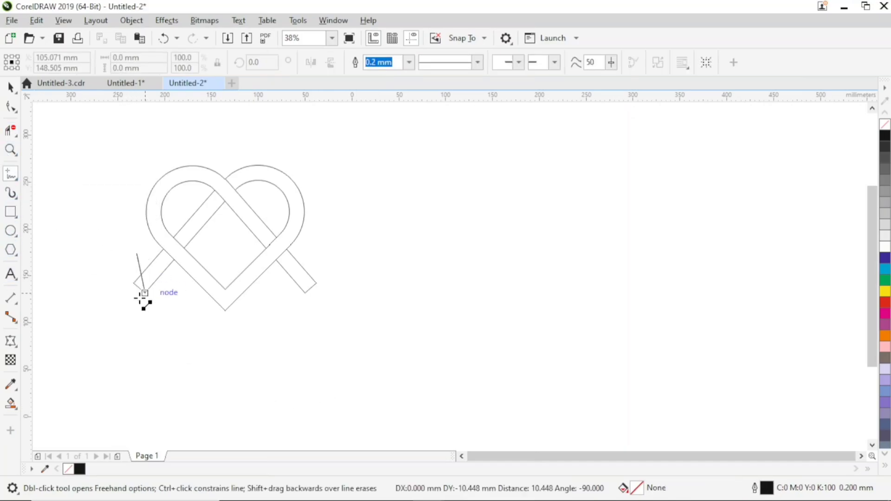
pyautogui.click(140, 308)
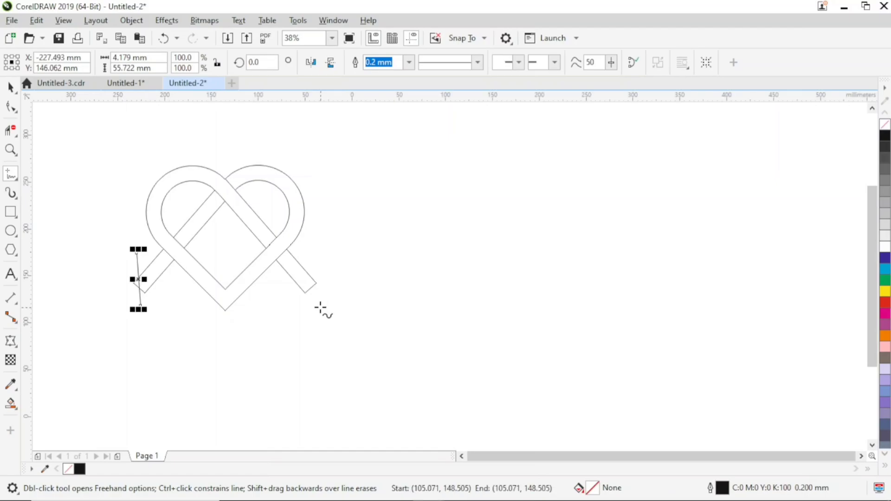
# Nudge the nearly vertical line about 5.5 mm to the right so it runs through the left bar's bottom corner.
pyautogui.press('Right')
pyautogui.press('Right')
pyautogui.press('Right')
pyautogui.press('Right')
pyautogui.press('Right')
pyautogui.press('Right')
pyautogui.press('Right')
pyautogui.press('Right')
pyautogui.press('Right')
pyautogui.press('Right')
pyautogui.press('Right')
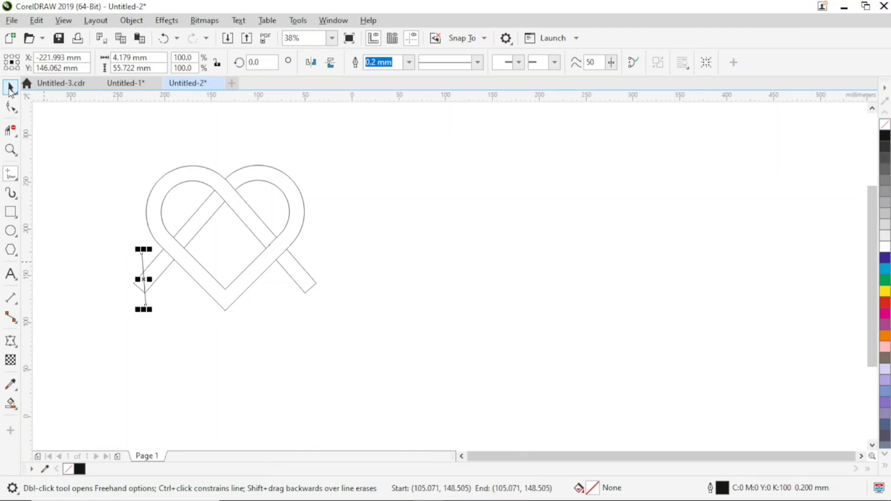
# Place a copy of the nearly vertical line across the lower end of the right diagonal bar.
pyautogui.click(10, 87)
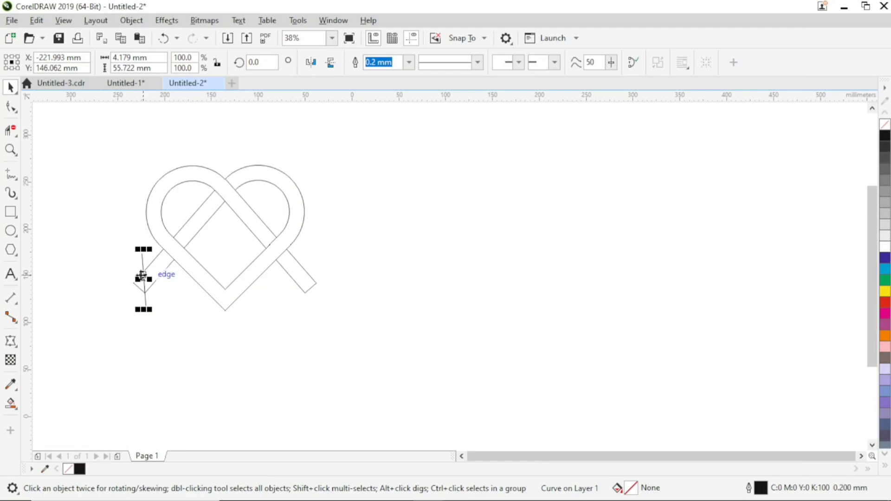
pyautogui.moveTo(144, 279); pyautogui.dragTo(306, 283)
pyautogui.click(396, 319)
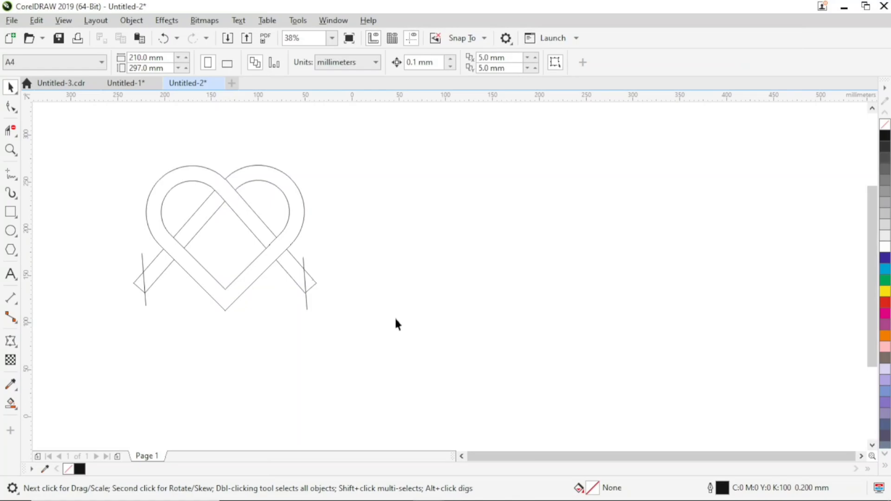
pyautogui.click(308, 309)
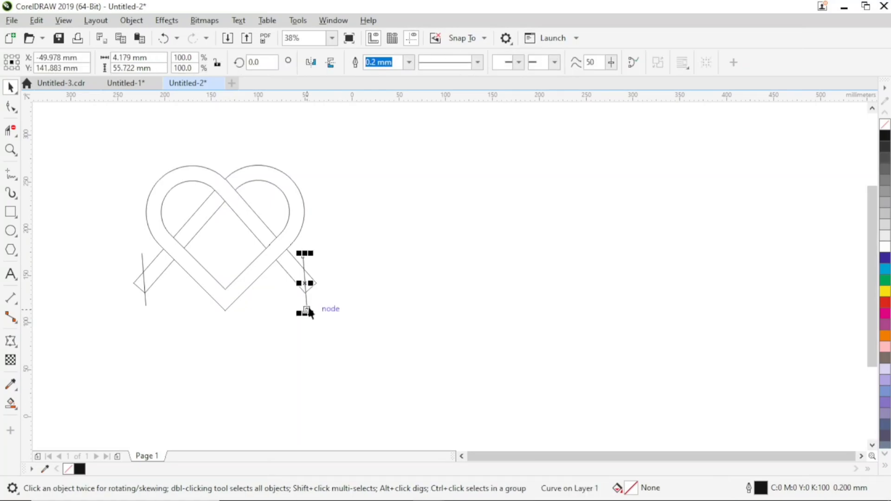
pyautogui.click(377, 293)
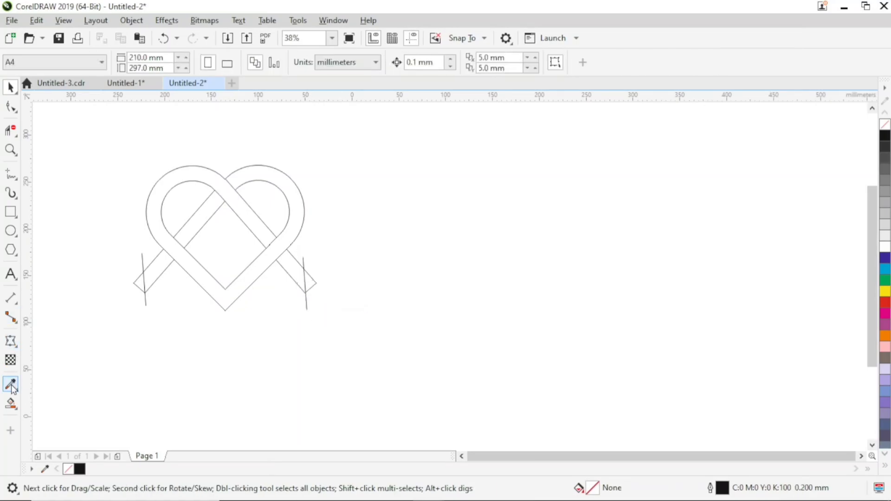
# Smart-fill the heart band, the left bar's lower and inner sections and the right bar's trimmed end in blue-grey with a 0.176 mm outline.
pyautogui.click(10, 403)
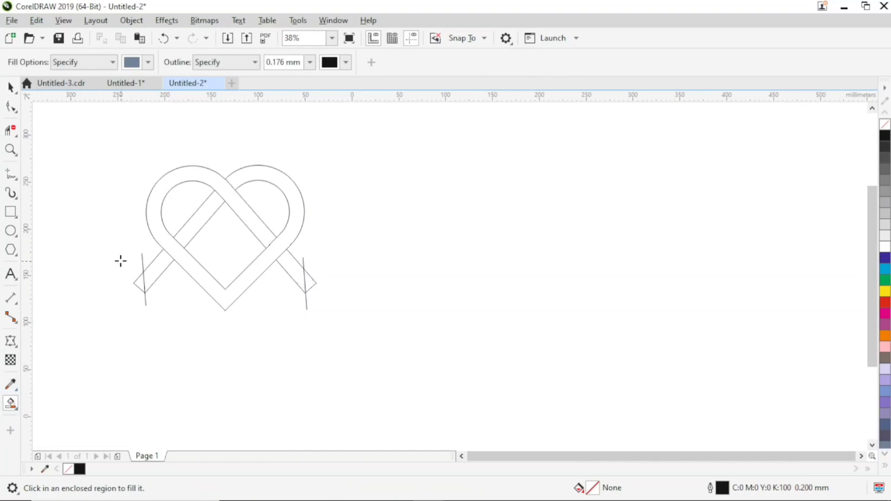
pyautogui.click(155, 265)
pyautogui.click(156, 242)
pyautogui.click(155, 225)
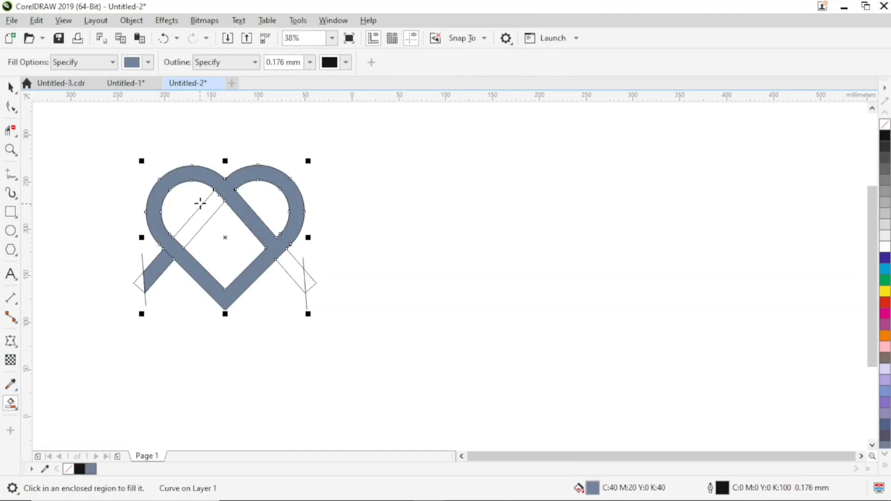
pyautogui.click(203, 202)
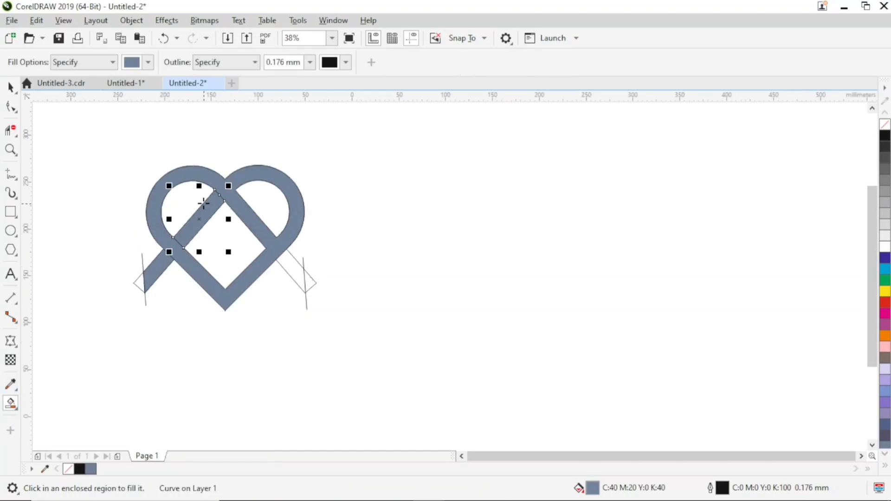
pyautogui.click(286, 260)
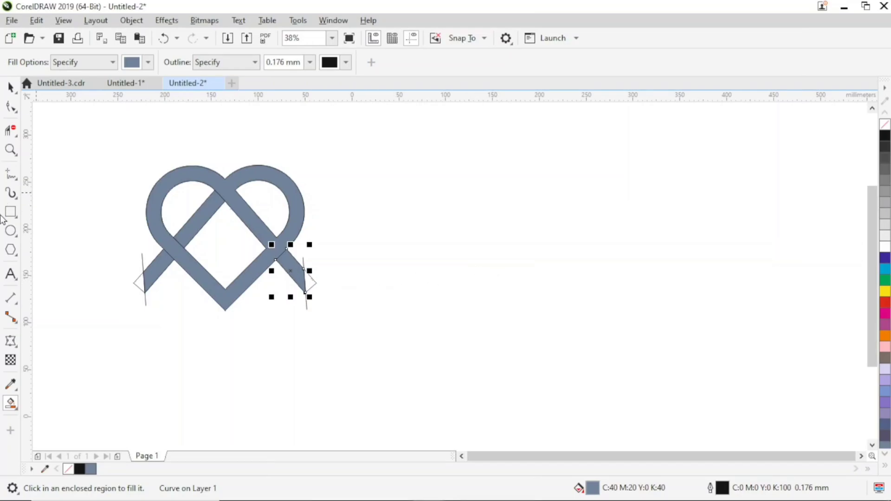
# Draw a straight freehand line about 84 by 96 mm from the heart's notch to the upper corner of the right bar's trimmed end.
pyautogui.click(8, 178)
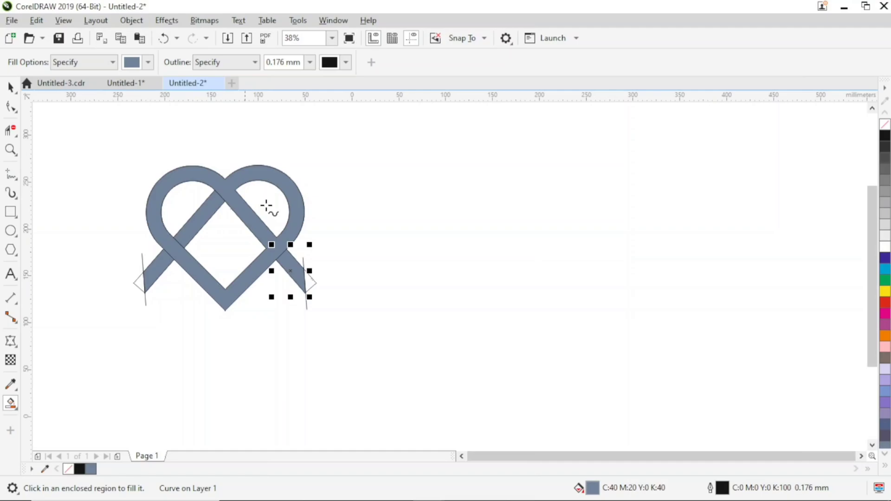
pyautogui.click(224, 178)
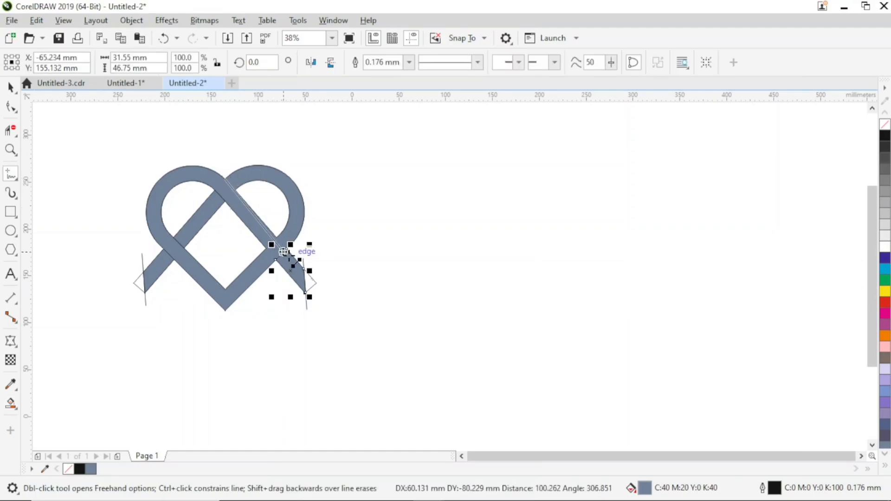
pyautogui.click(305, 270)
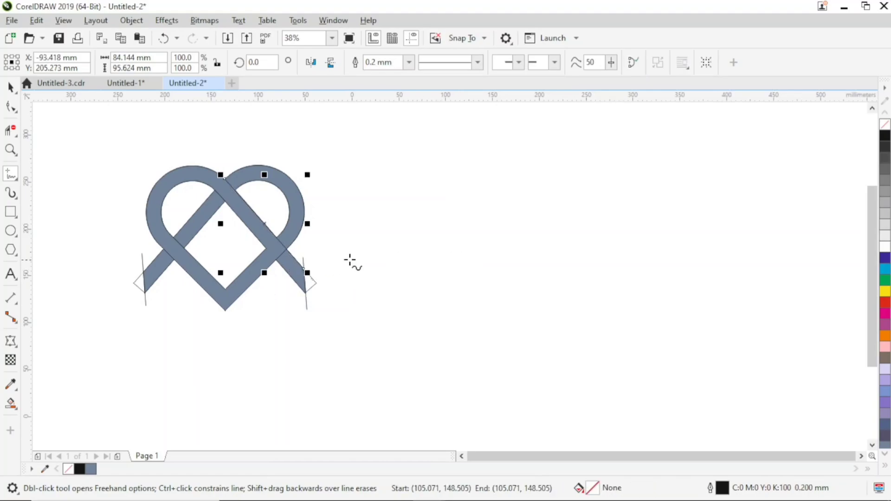
pyautogui.click(12, 87)
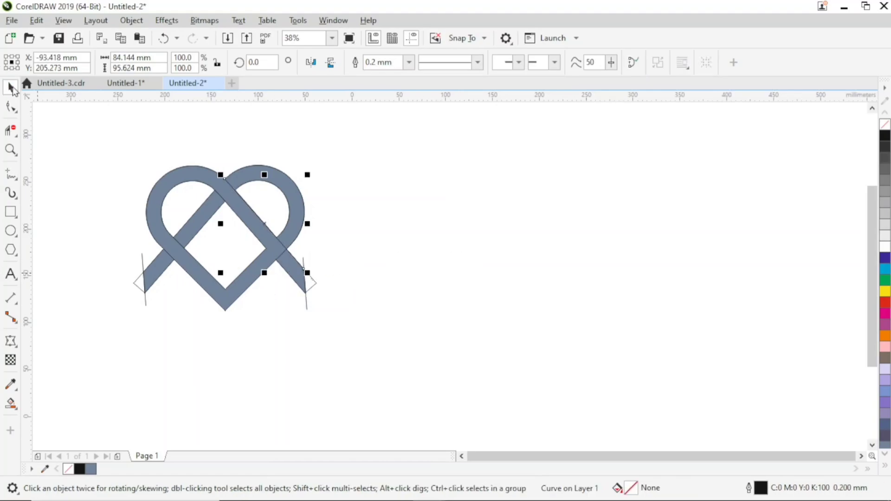
pyautogui.click(514, 173)
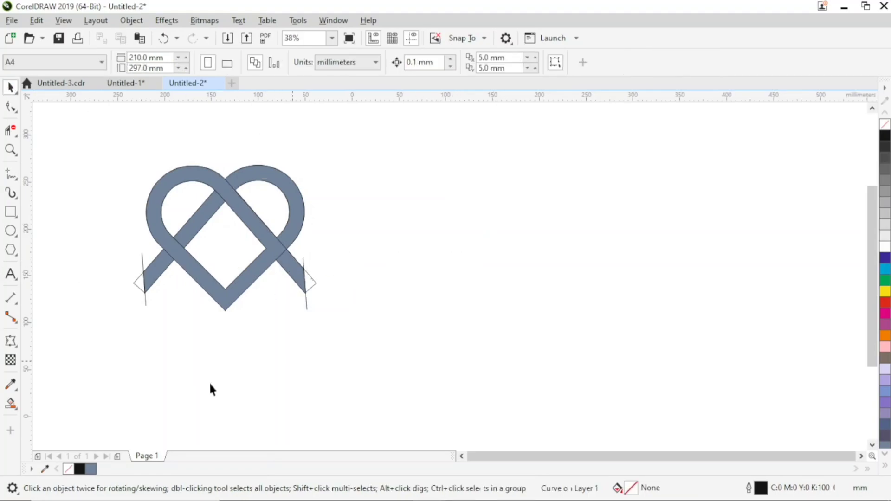
# Smart-fill the main heart loop and the right lobe as two separate blue-grey pieces.
pyautogui.click(10, 403)
pyautogui.click(221, 184)
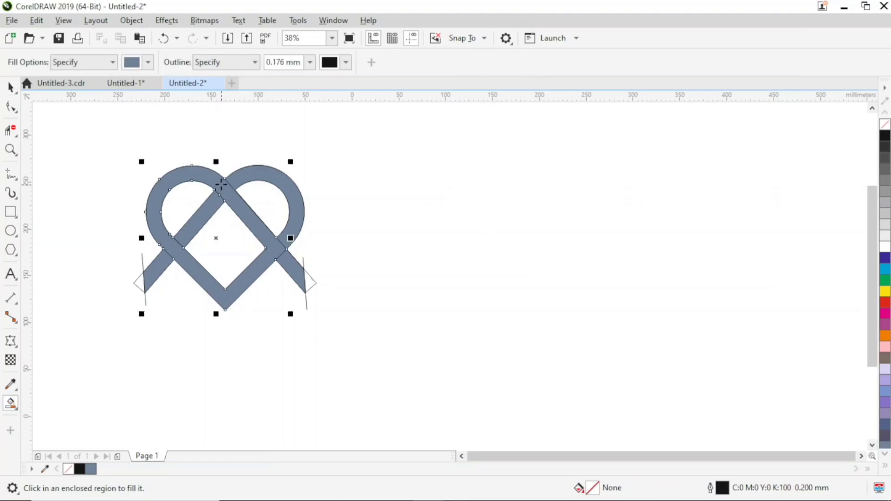
pyautogui.click(249, 185)
pyautogui.click(11, 87)
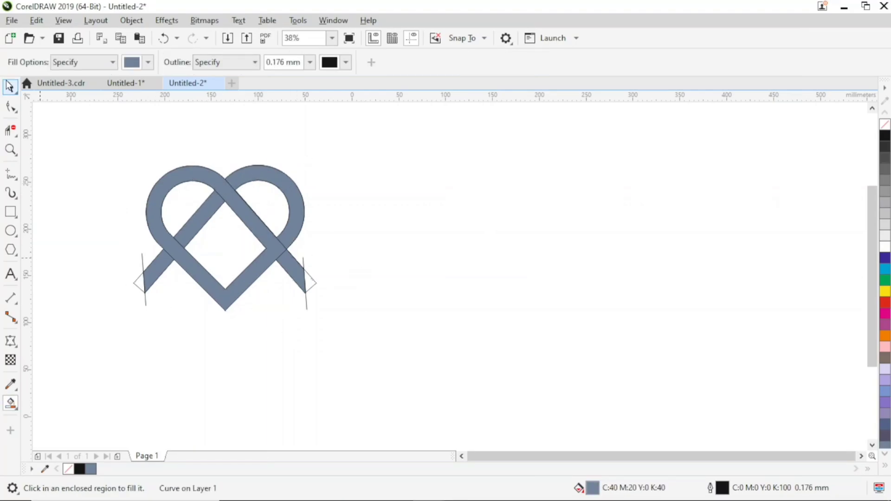
pyautogui.click(428, 189)
# Place a copy of the heart loop, right lobe and both trimmed bar ends about 300 mm to the right of the original.
pyautogui.click(263, 185)
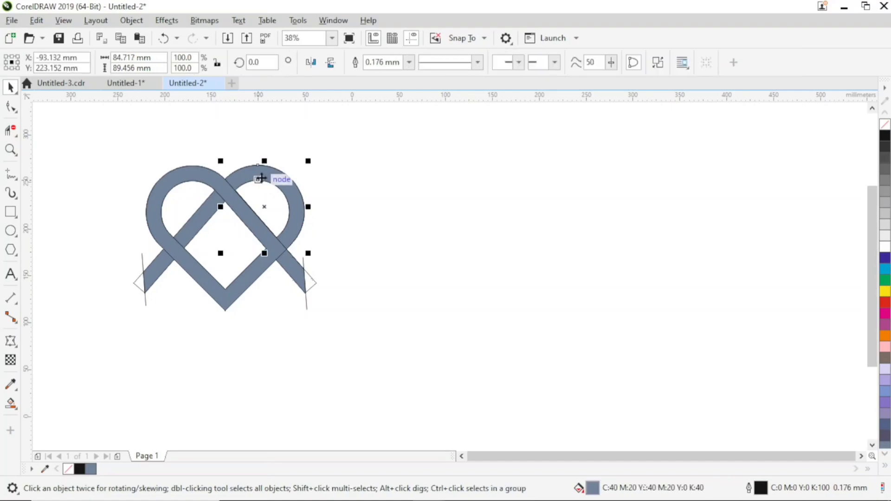
pyautogui.click(220, 185)
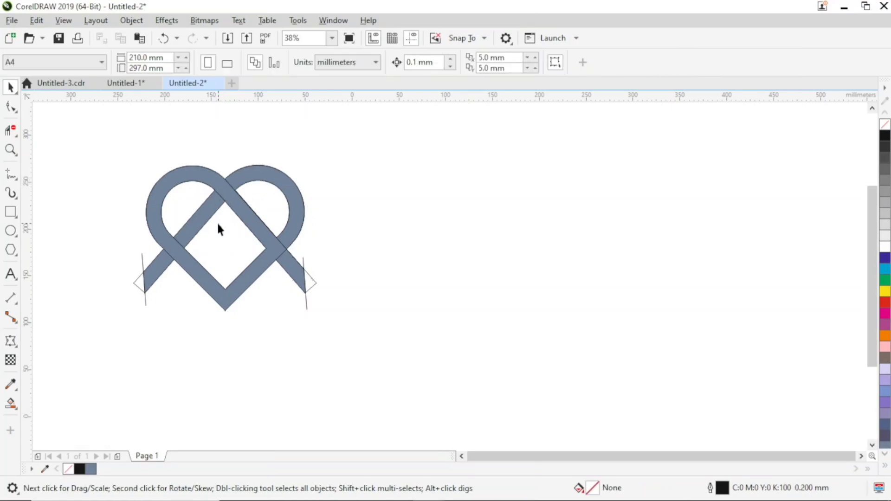
pyautogui.click(216, 187)
pyautogui.keyDown('shift'); pyautogui.click(289, 196); pyautogui.keyUp('shift')
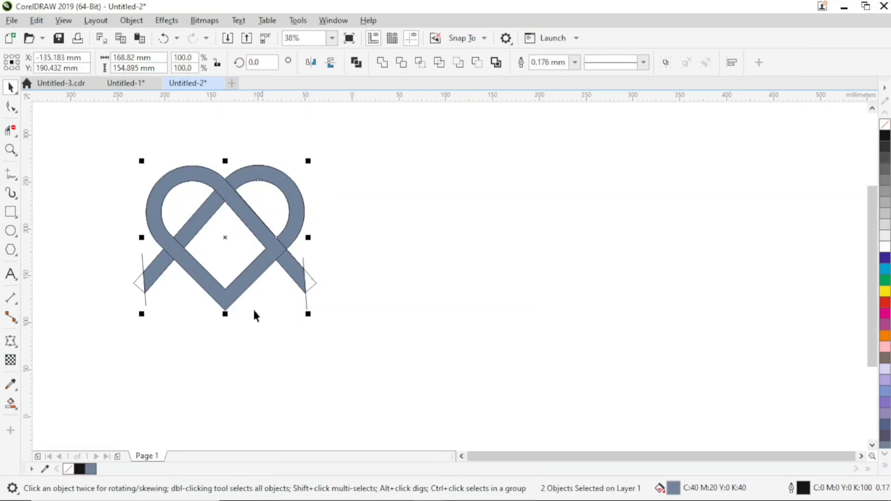
pyautogui.keyDown('shift'); pyautogui.click(294, 266); pyautogui.keyUp('shift')
pyautogui.keyDown('shift'); pyautogui.click(156, 271); pyautogui.keyUp('shift')
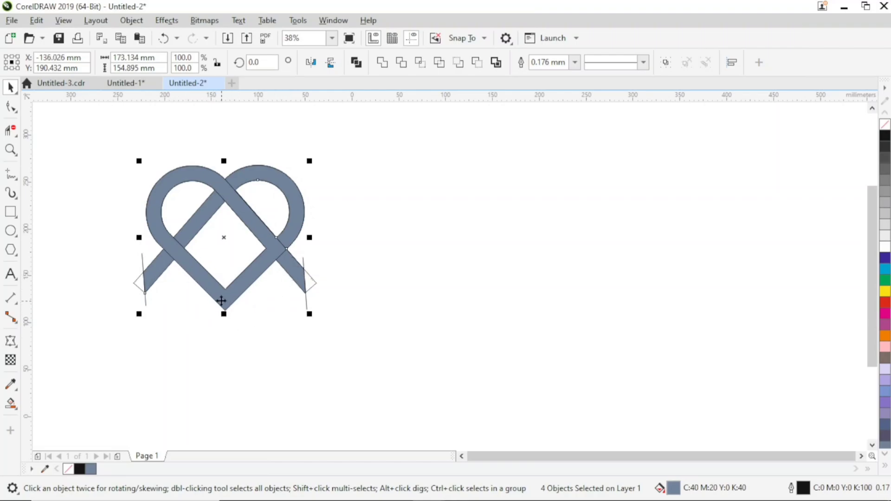
pyautogui.moveTo(233, 283); pyautogui.dragTo(519, 276)
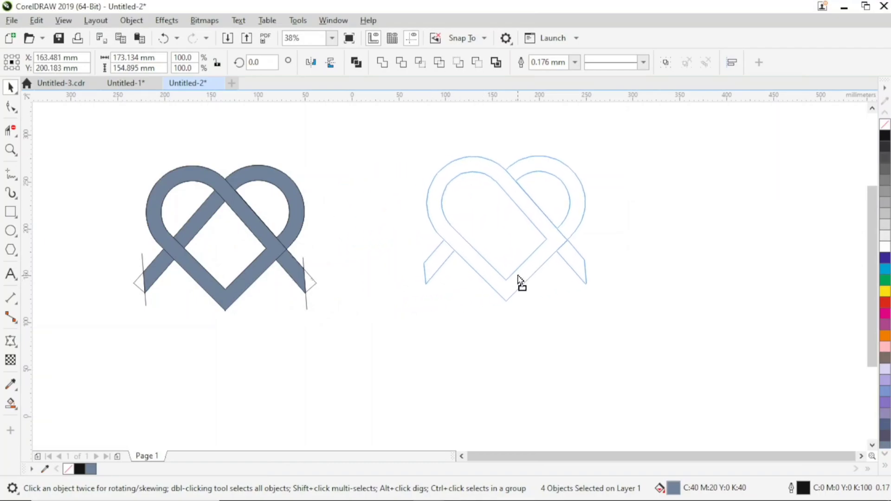
pyautogui.moveTo(519, 277); pyautogui.dragTo(519, 278)
pyautogui.click(520, 361)
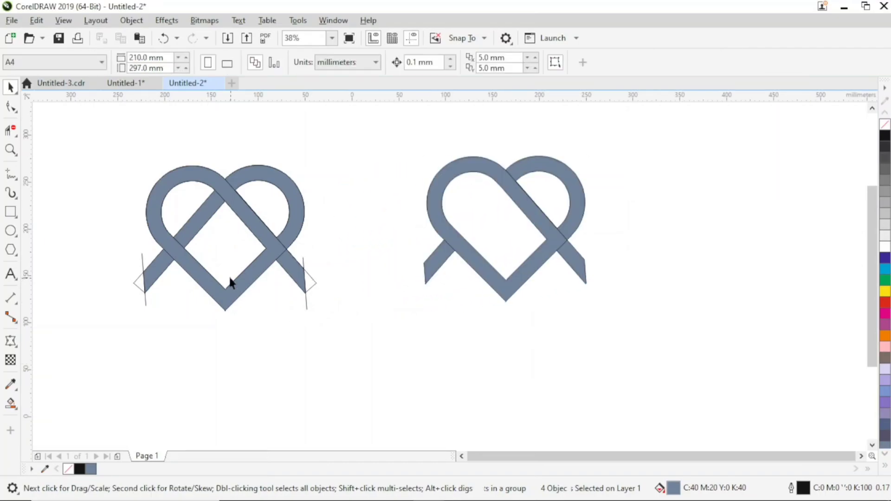
# Move the left bar's inner section from the original into the matching gap in the copied heart.
pyautogui.click(195, 232)
pyautogui.moveTo(193, 229); pyautogui.dragTo(473, 216)
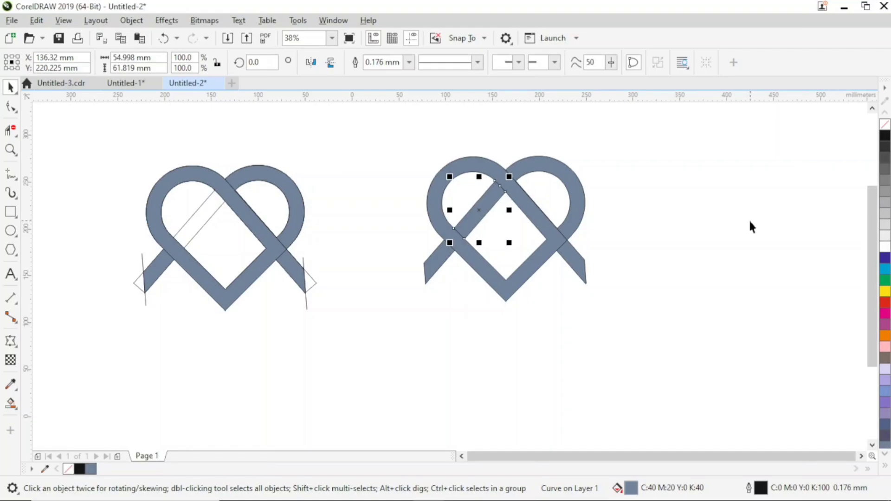
pyautogui.click(751, 222)
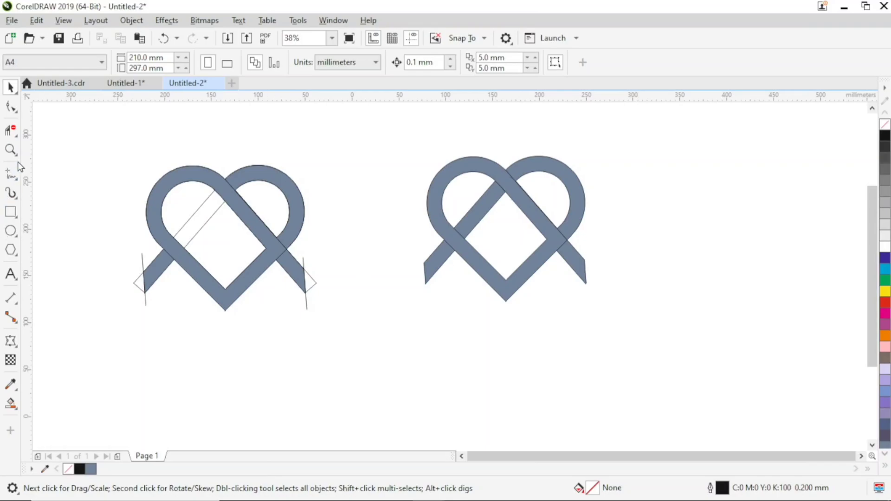
# Draw a line about 33 by 38 mm along the copied right bar's lower edge, and delete the heart edge segment crossing that bar.
pyautogui.click(11, 175)
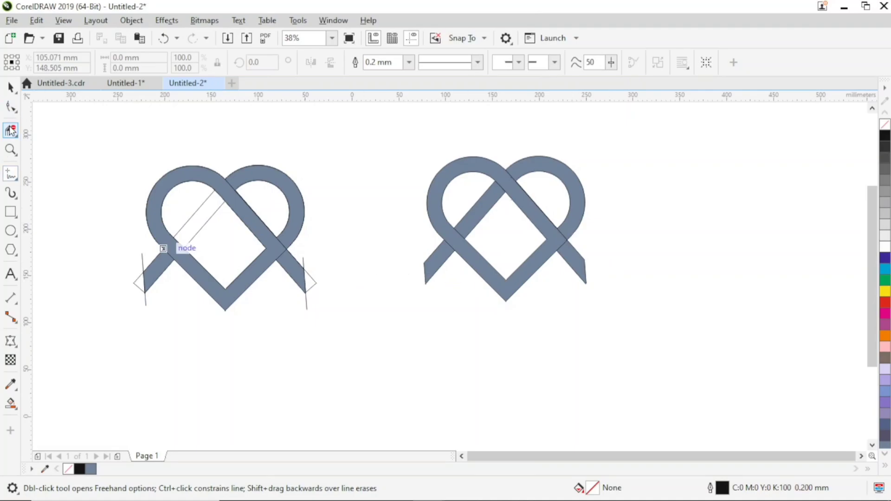
pyautogui.click(550, 240)
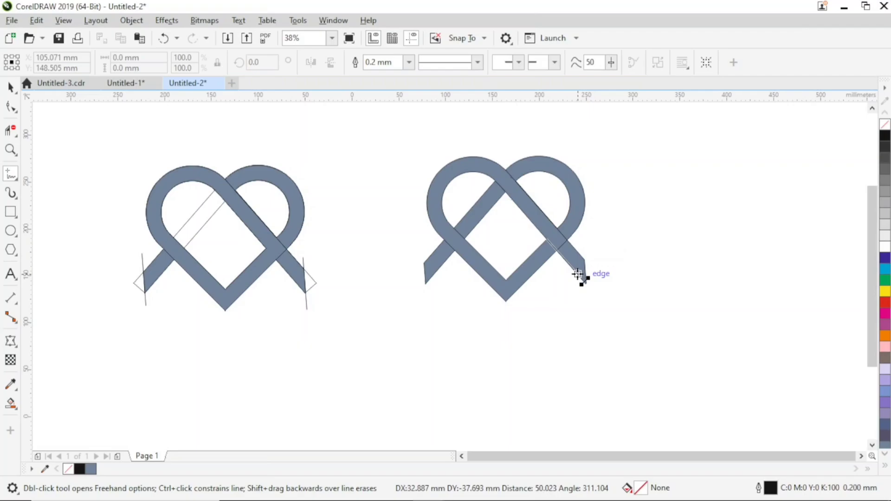
pyautogui.click(578, 275)
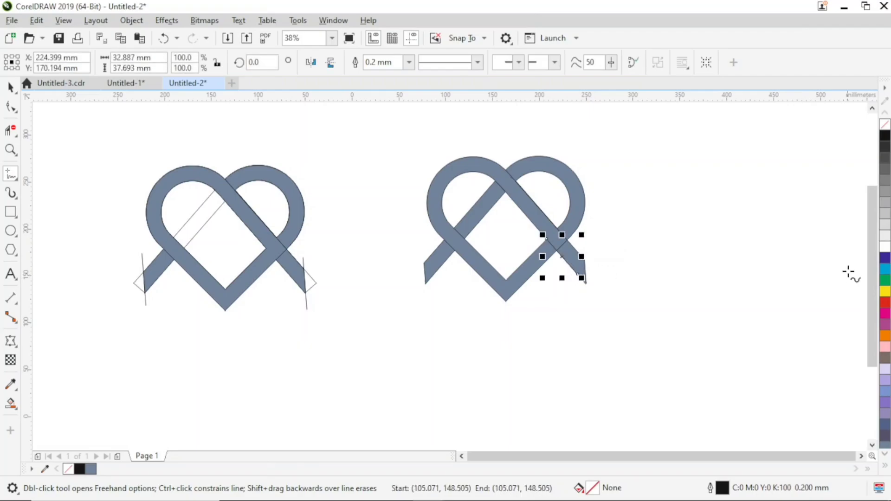
pyautogui.click(11, 134)
pyautogui.click(565, 236)
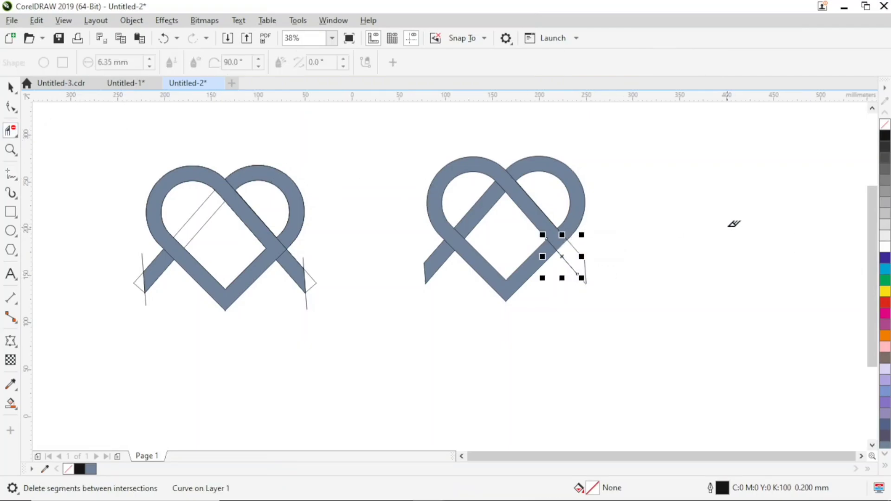
# Smart-fill the region of the copied heart that includes the open right bar end in blue-grey.
pyautogui.click(11, 404)
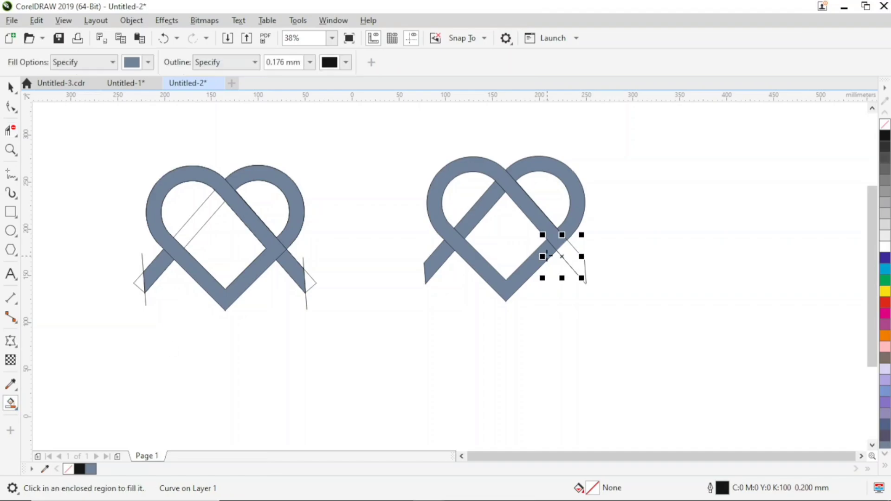
pyautogui.click(566, 255)
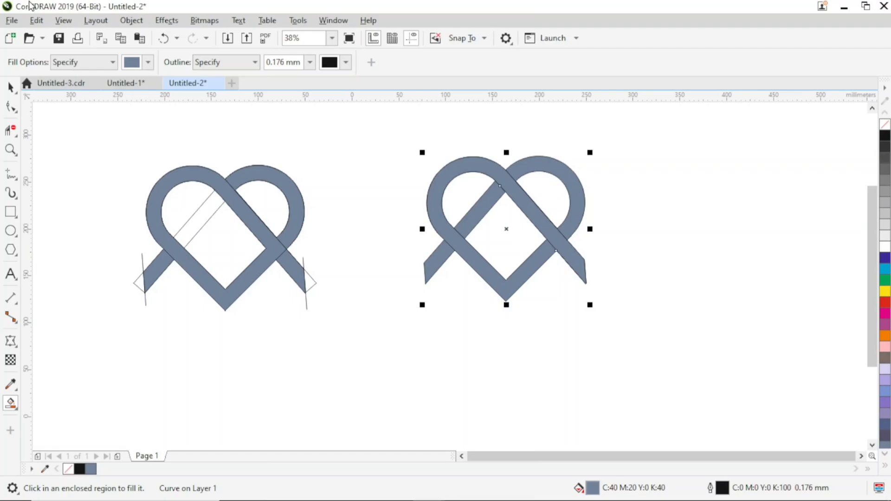
pyautogui.click(10, 86)
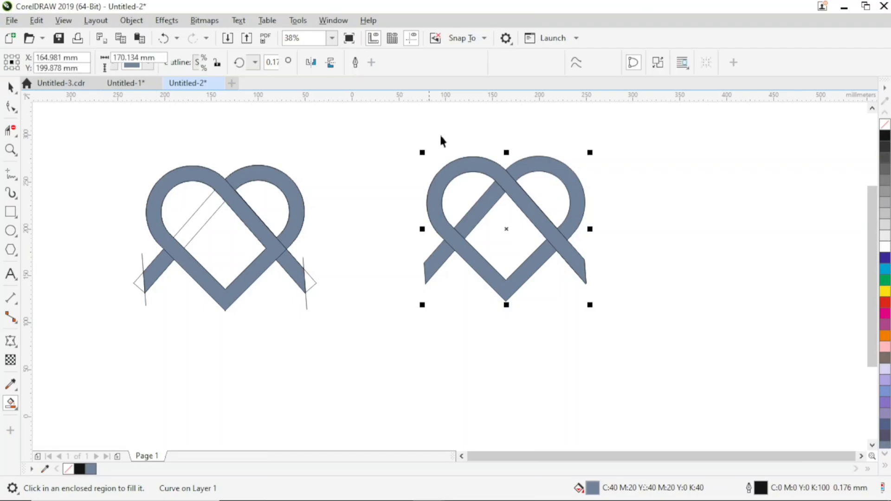
pyautogui.click(442, 140)
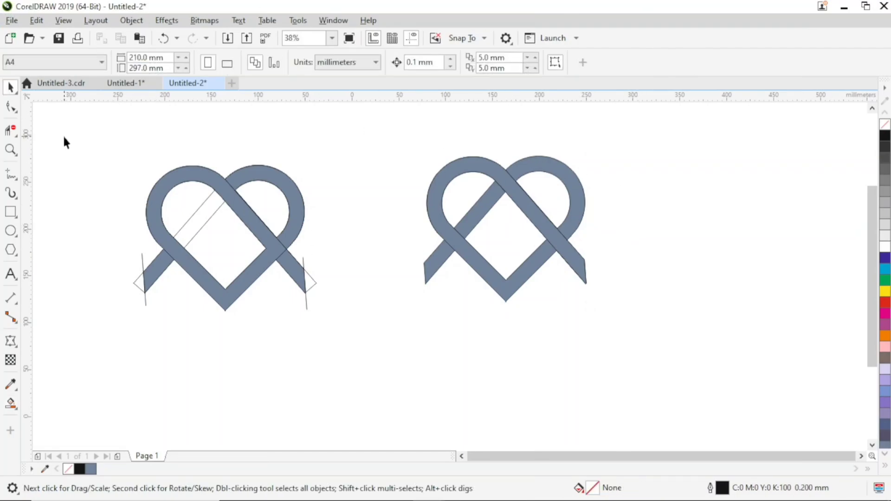
# Delete the original heart artwork together with its construction lines.
pyautogui.moveTo(236, 273); pyautogui.dragTo(351, 341)
pyautogui.press('Delete')
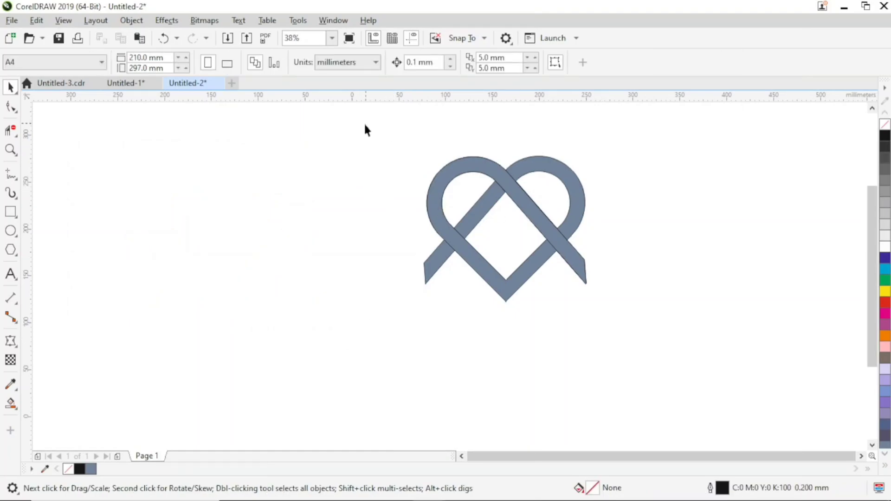
# Give all pieces of the remaining heart motif a 3.0 mm white outline and a red fill.
pyautogui.moveTo(640, 341); pyautogui.dragTo(638, 338)
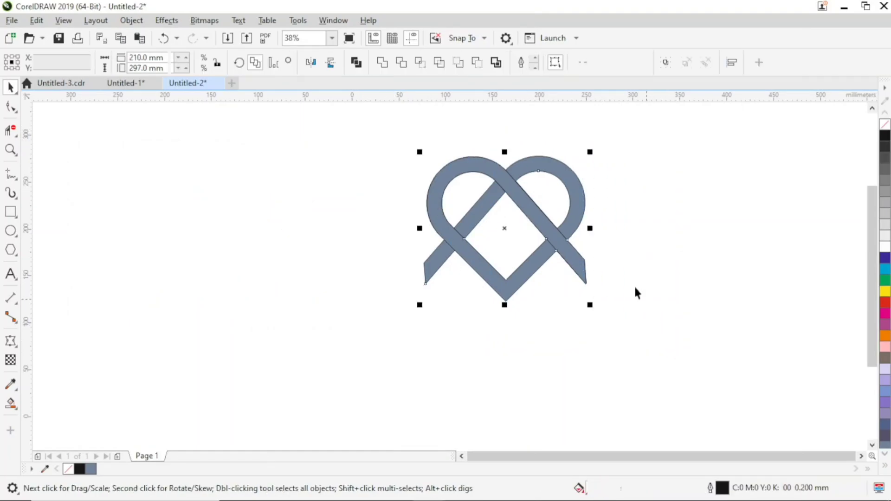
pyautogui.click(576, 65)
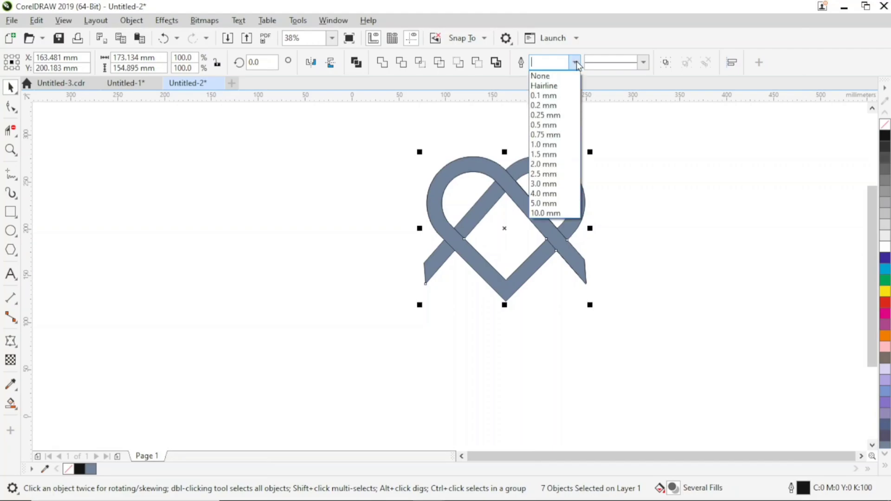
pyautogui.click(551, 185)
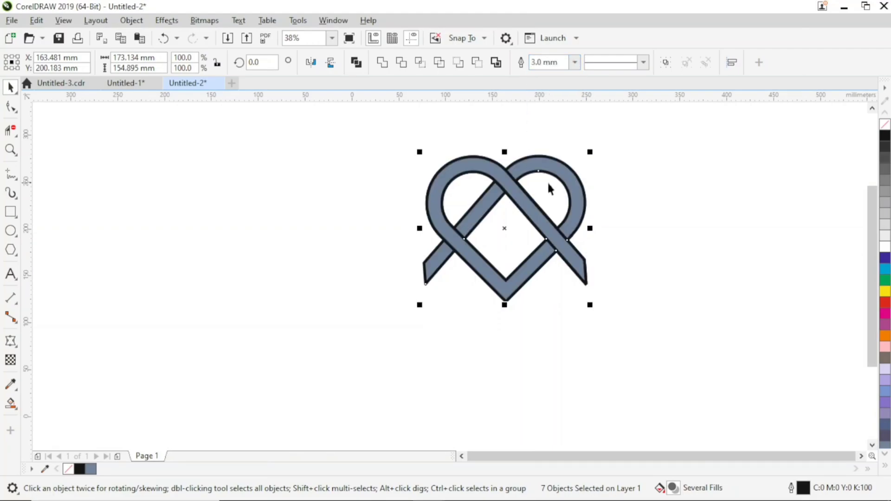
pyautogui.rightClick(884, 246)
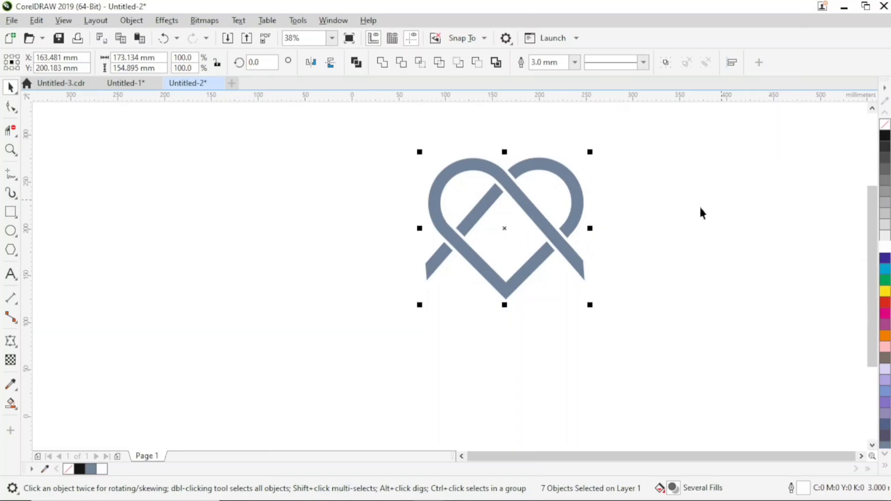
pyautogui.click(885, 302)
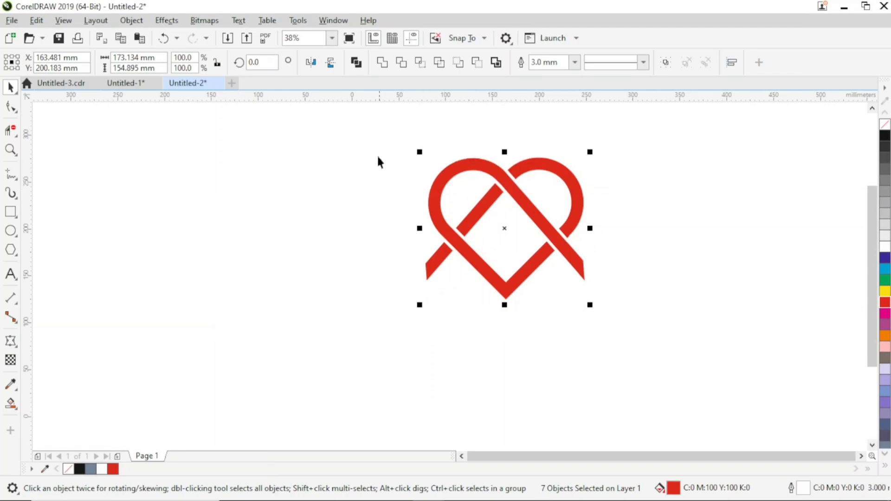
# Group all pieces of the red heart motif and move the group left into the cleared area.
pyautogui.moveTo(368, 136); pyautogui.dragTo(507, 236)
pyautogui.moveTo(642, 313); pyautogui.dragTo(659, 326)
pyautogui.hotkey('ctrl', 'g')
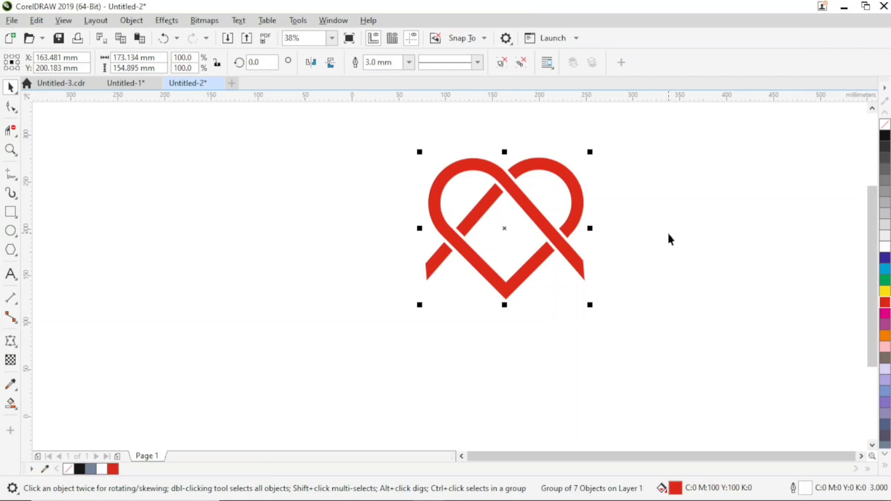
pyautogui.moveTo(533, 203); pyautogui.dragTo(261, 211)
pyautogui.click(551, 201)
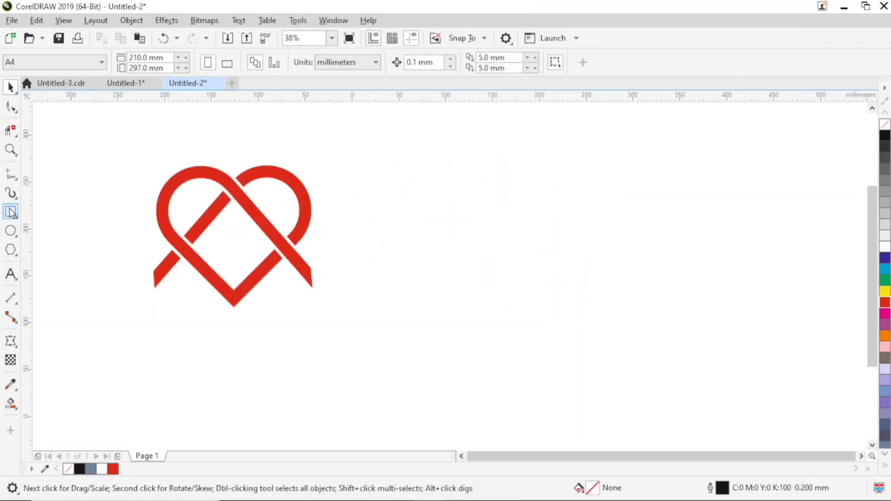
# Draw a rectangle about 175 mm wide and 43 mm high across the lower part of the heart motif.
pyautogui.click(11, 212)
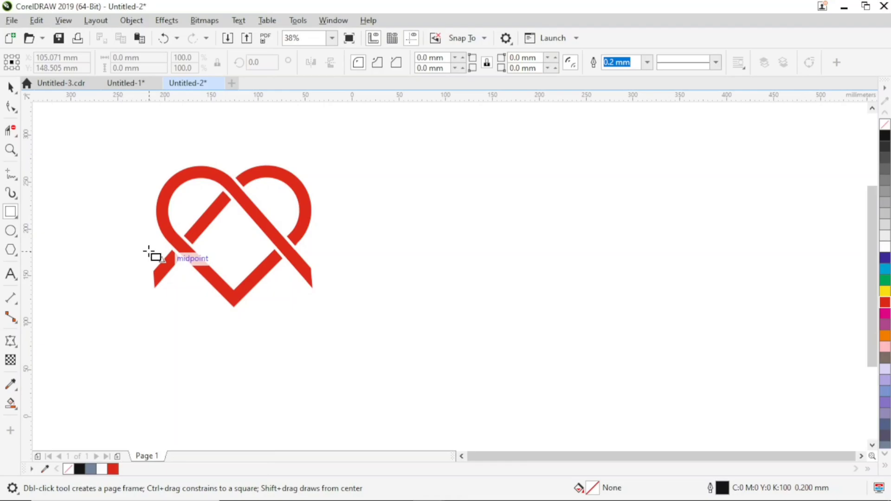
pyautogui.moveTo(149, 252); pyautogui.dragTo(310, 298)
pyautogui.press('Right')
pyautogui.press('Right')
pyautogui.press('Right')
pyautogui.press('Right')
pyautogui.press('Right')
pyautogui.press('Right')
pyautogui.press('Right')
pyautogui.press('Right')
pyautogui.press('Right')
pyautogui.press('Right')
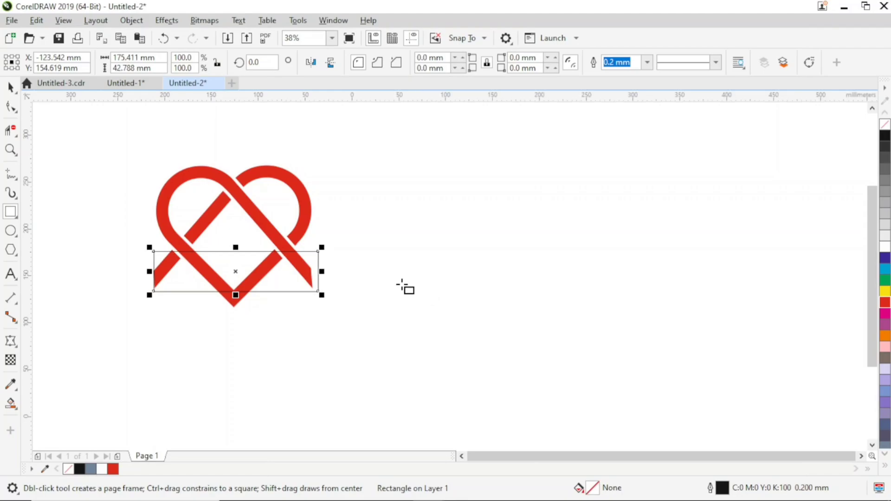
# Resize the rectangle to about 169 by 155 mm so that it frames the whole heart motif.
pyautogui.moveTo(321, 271); pyautogui.dragTo(314, 271)
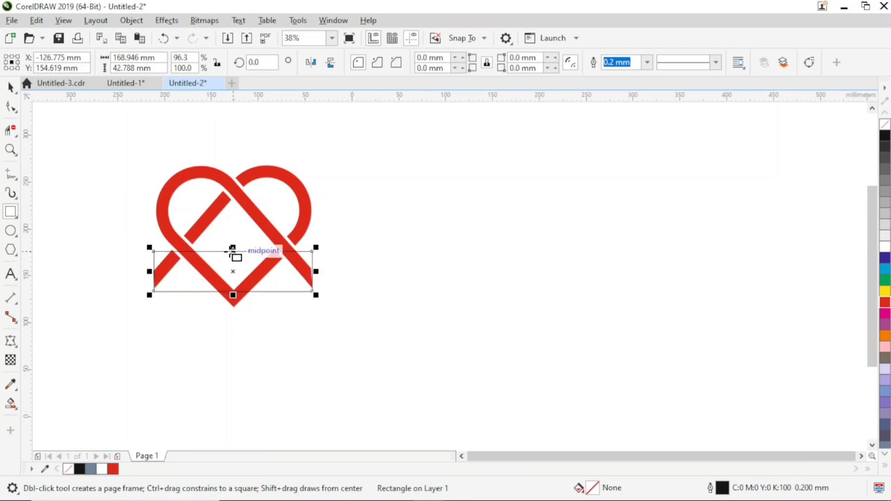
pyautogui.moveTo(232, 248); pyautogui.dragTo(267, 163)
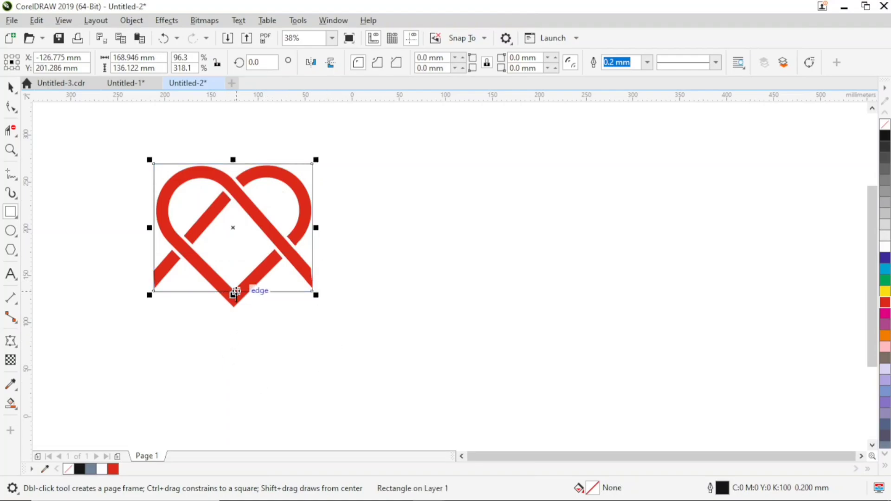
pyautogui.moveTo(236, 292); pyautogui.dragTo(236, 309)
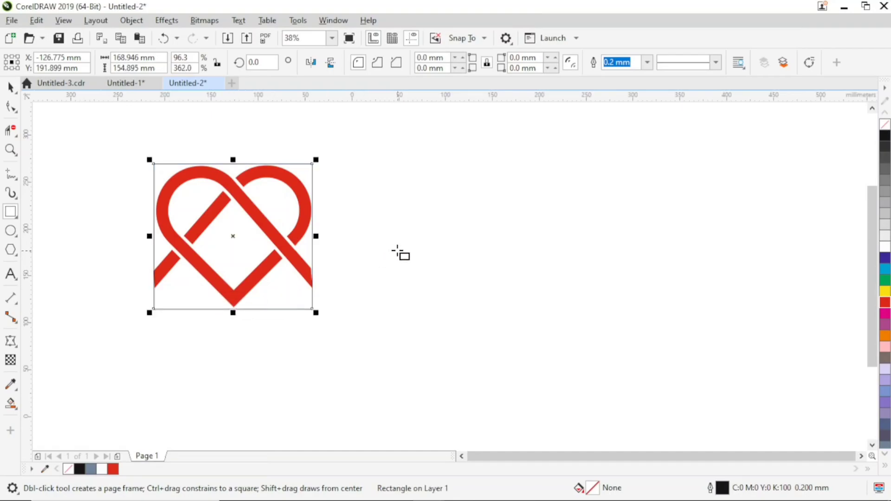
# Group the heart motif with its rectangular frame.
pyautogui.click(10, 86)
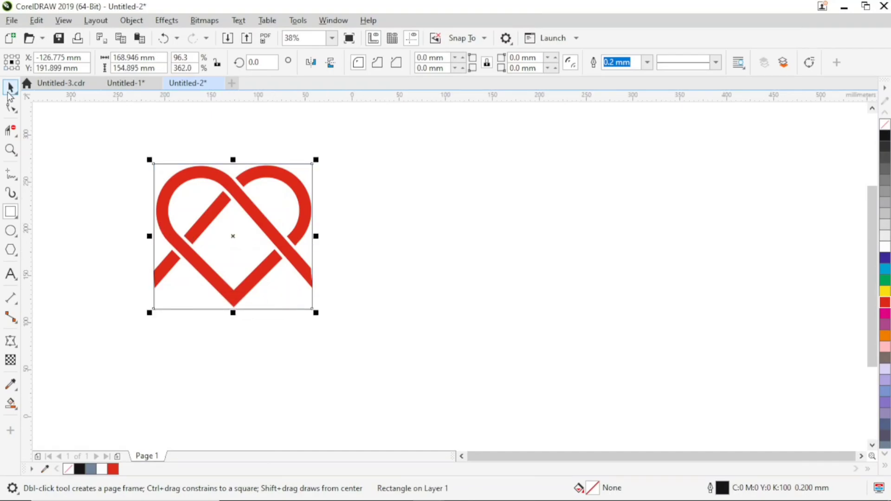
pyautogui.click(416, 126)
pyautogui.moveTo(108, 132); pyautogui.dragTo(412, 370)
pyautogui.hotkey('ctrl', 'g')
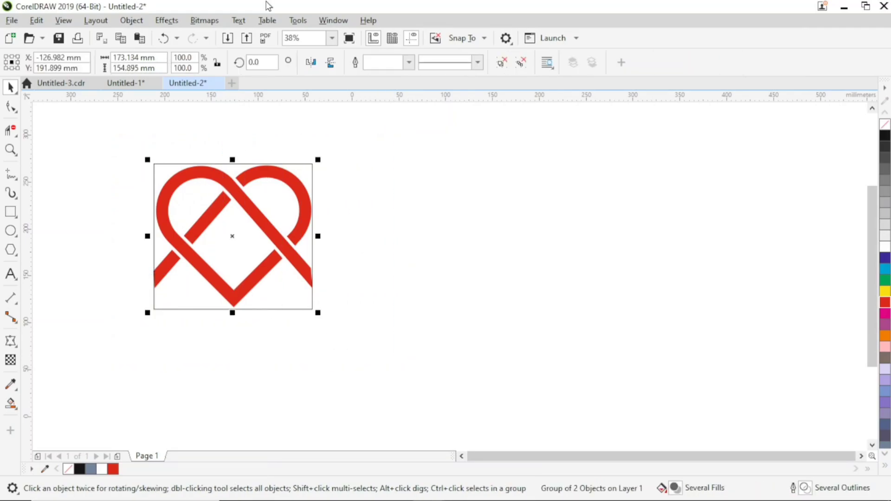
# Draw a circle beside the heart, enlarge it to about 261 mm in diameter, and add a concentric inner copy about 167 mm across.
pyautogui.click(10, 230)
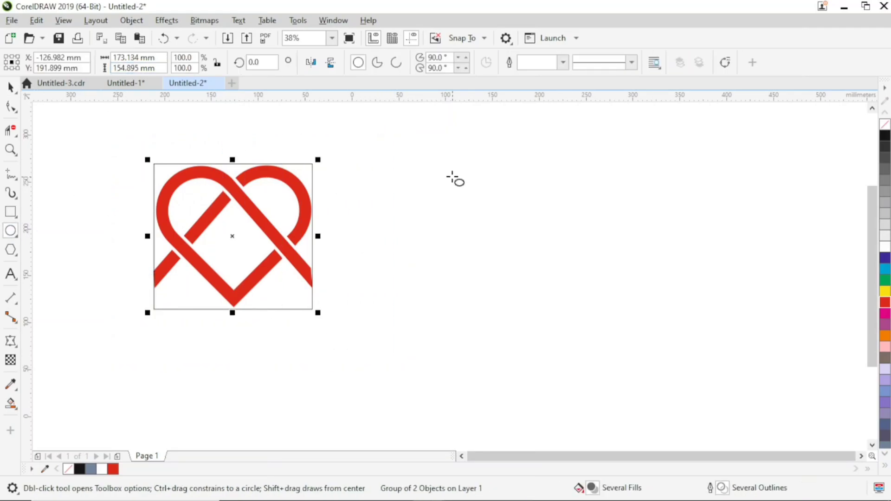
pyautogui.moveTo(453, 176)
pyautogui.mouseDown()
pyautogui.moveTo(597, 331)
pyautogui.moveTo(655, 370)
pyautogui.mouseUp()
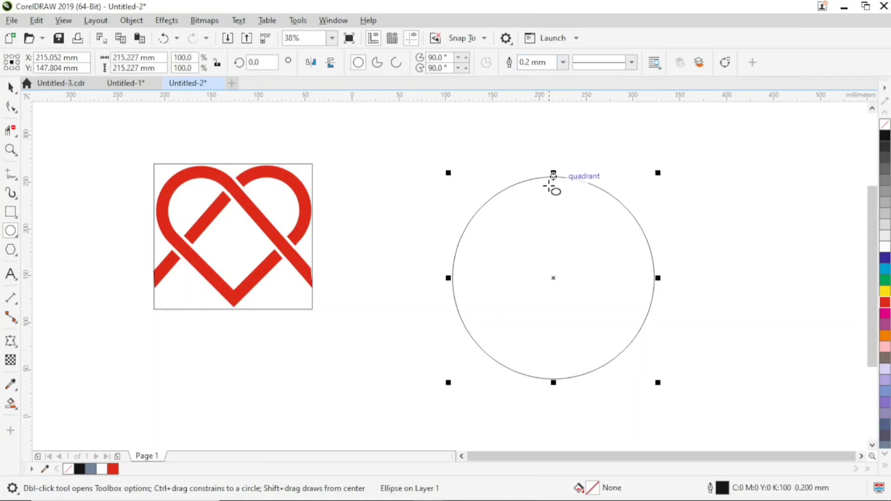
pyautogui.click(11, 87)
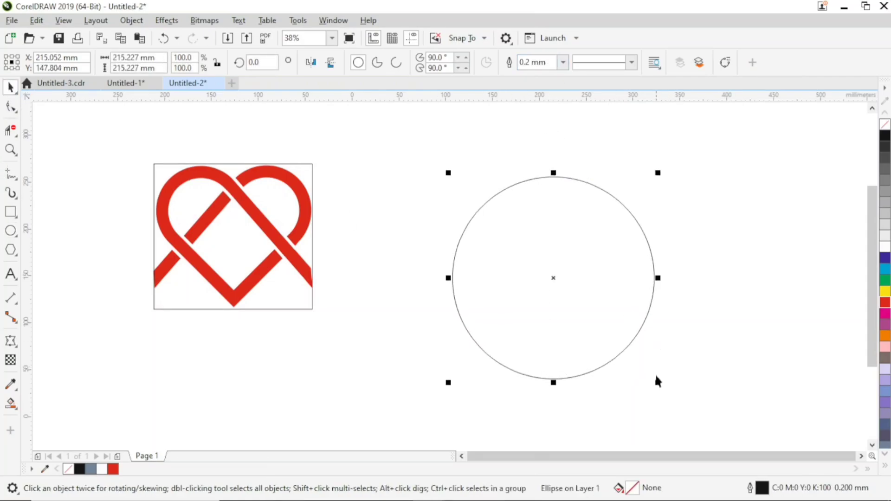
pyautogui.click(658, 382)
pyautogui.moveTo(660, 378); pyautogui.dragTo(654, 361)
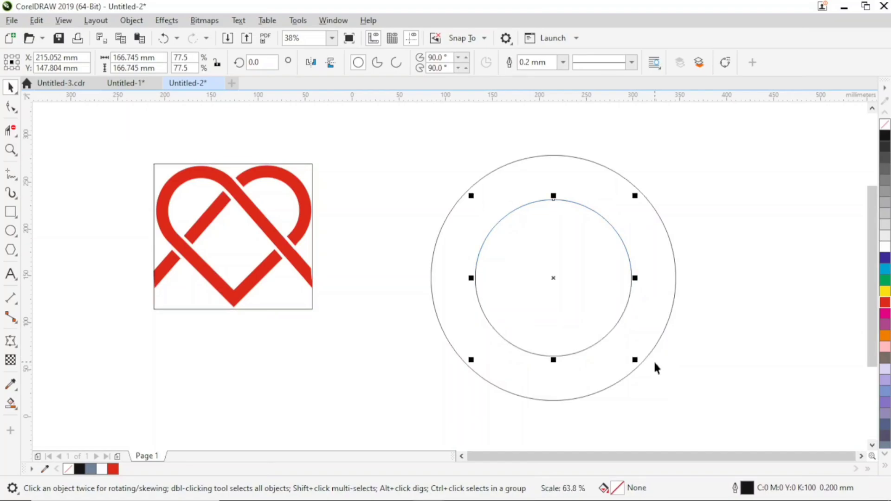
pyautogui.click(718, 203)
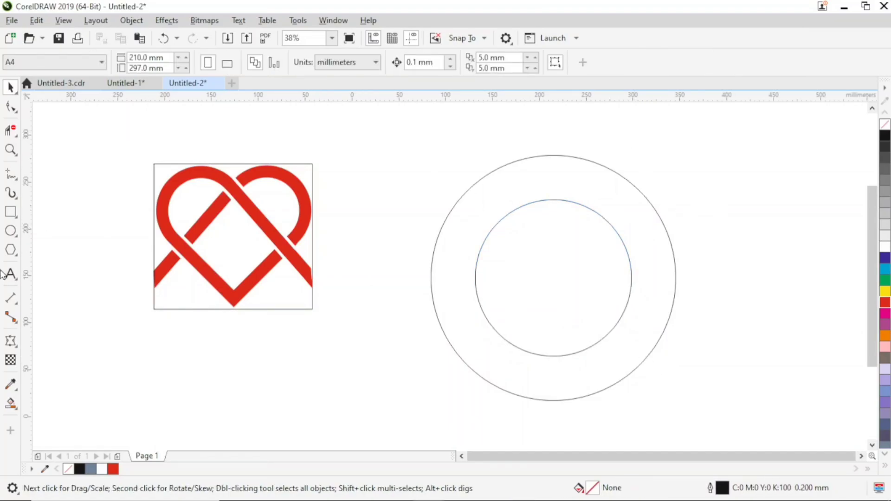
# Place a horizontal and a vertical guideline crossing at the centre of the two circles.
pyautogui.click(556, 240)
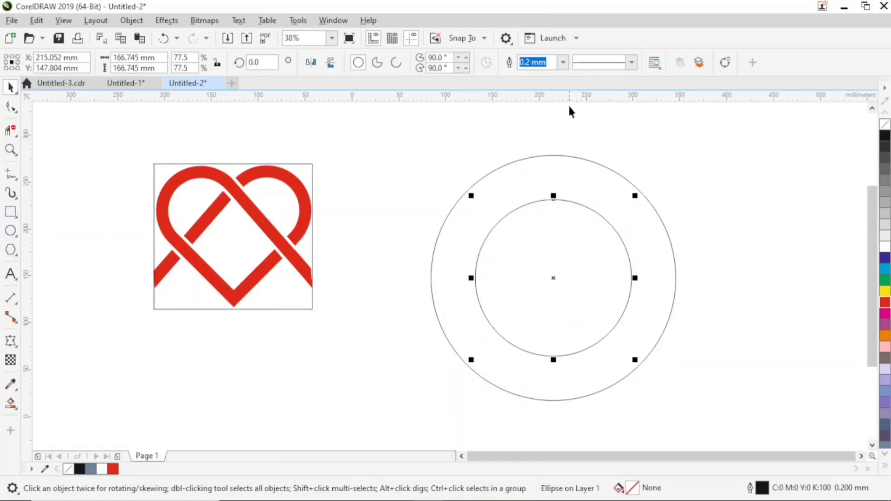
pyautogui.moveTo(571, 99); pyautogui.dragTo(586, 279)
pyautogui.click(578, 255)
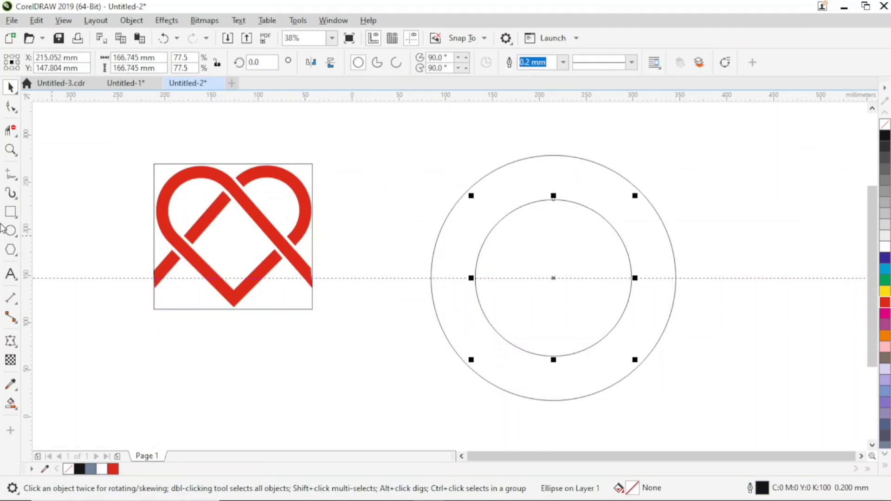
pyautogui.moveTo(27, 216); pyautogui.dragTo(553, 311)
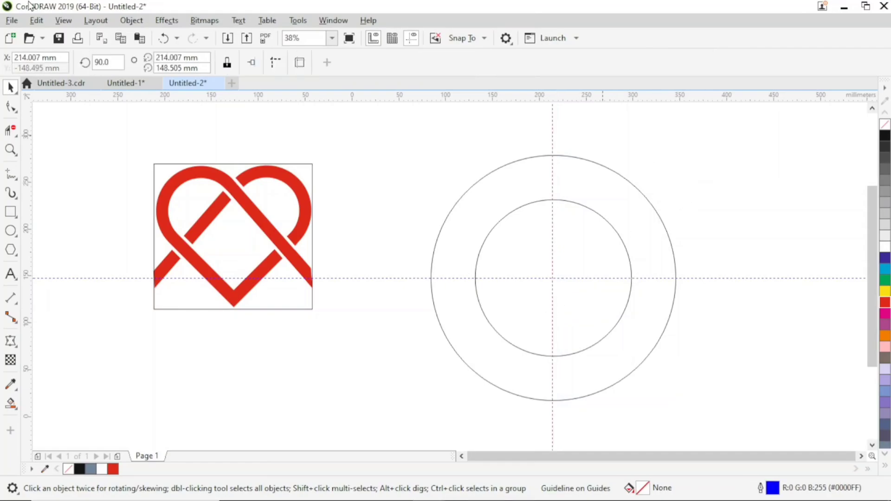
# Draw a horizontal line about 408 mm long across both circles on the guideline and centre it on the vertical guideline.
pyautogui.click(10, 175)
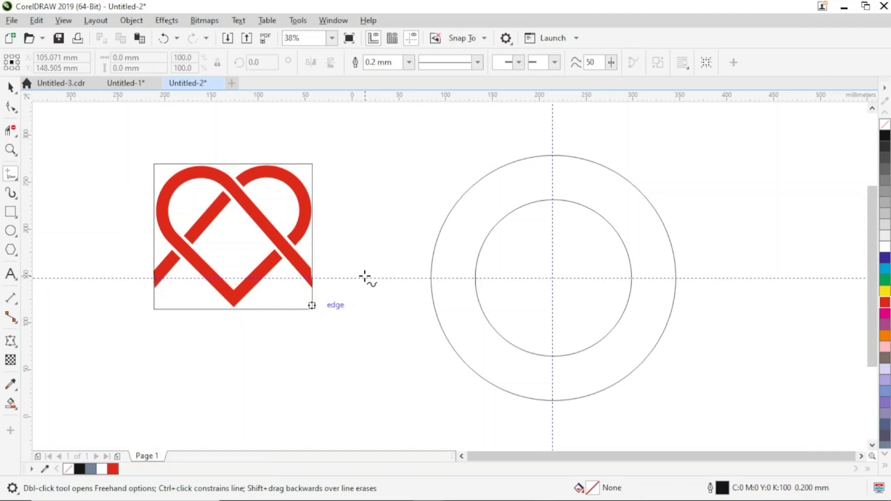
pyautogui.click(364, 278)
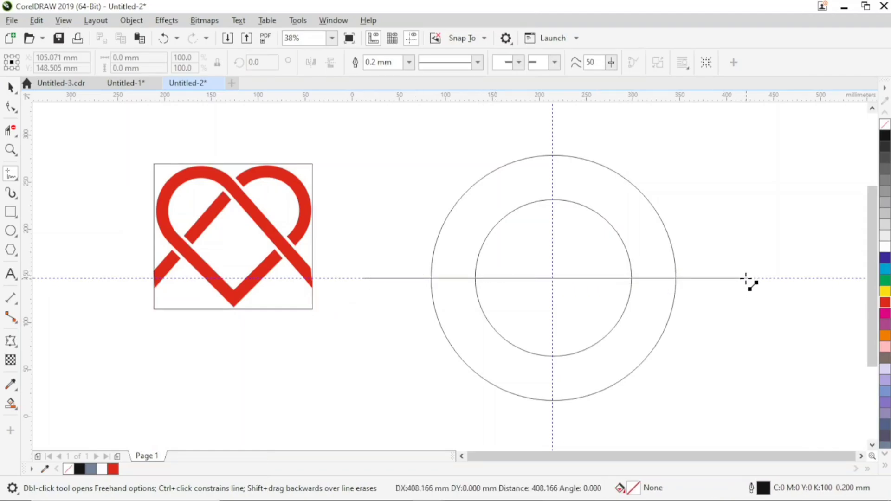
pyautogui.click(746, 278)
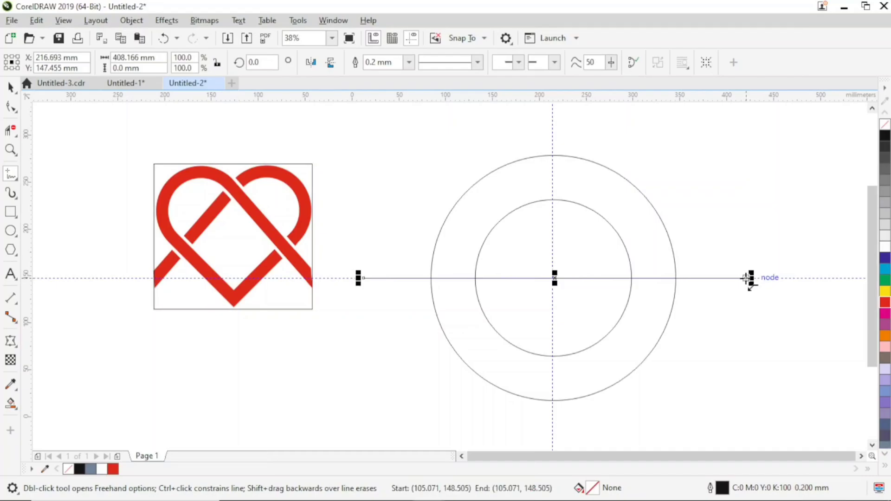
pyautogui.press('space')
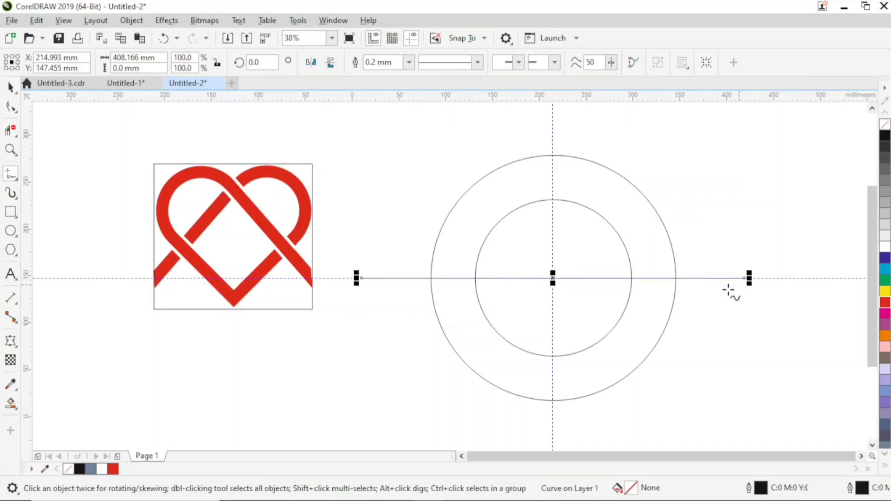
# Create three copies of the line rotated about its centre in 45° steps, dividing the circles into eight sectors.
pyautogui.click(10, 86)
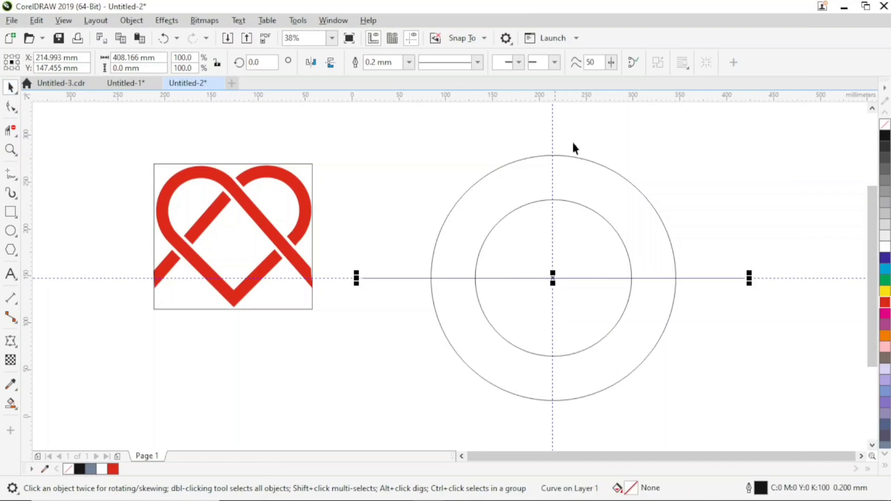
pyautogui.click(553, 277)
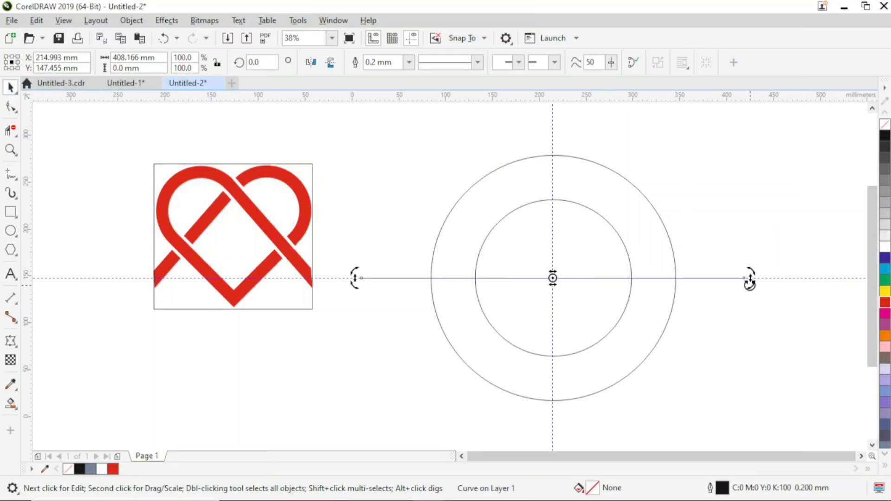
pyautogui.moveTo(750, 278); pyautogui.dragTo(673, 189)
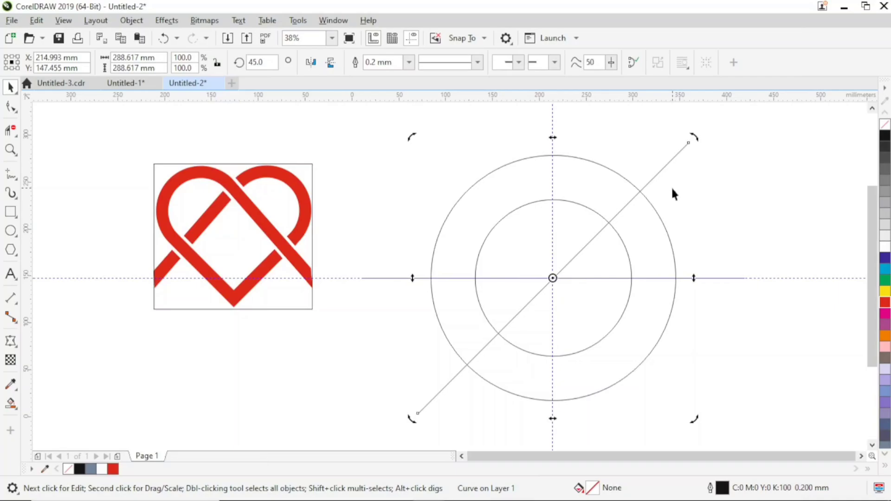
pyautogui.hotkey('ctrl', 'r')
pyautogui.hotkey('ctrl', 'r')
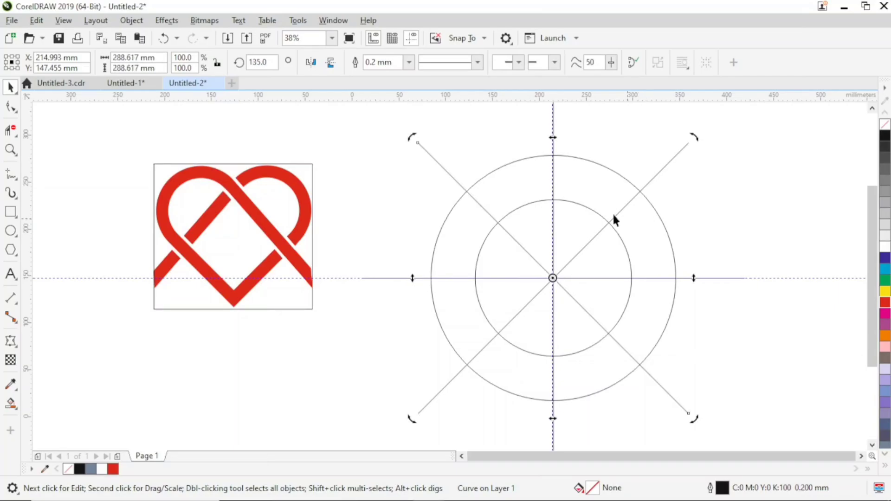
# Fill the inner circle with white.
pyautogui.click(782, 159)
pyautogui.press('Tab')
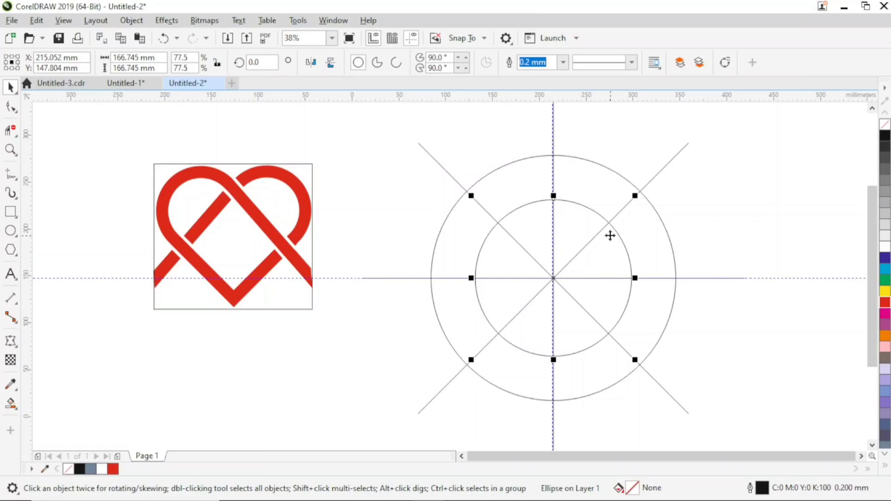
pyautogui.click(887, 248)
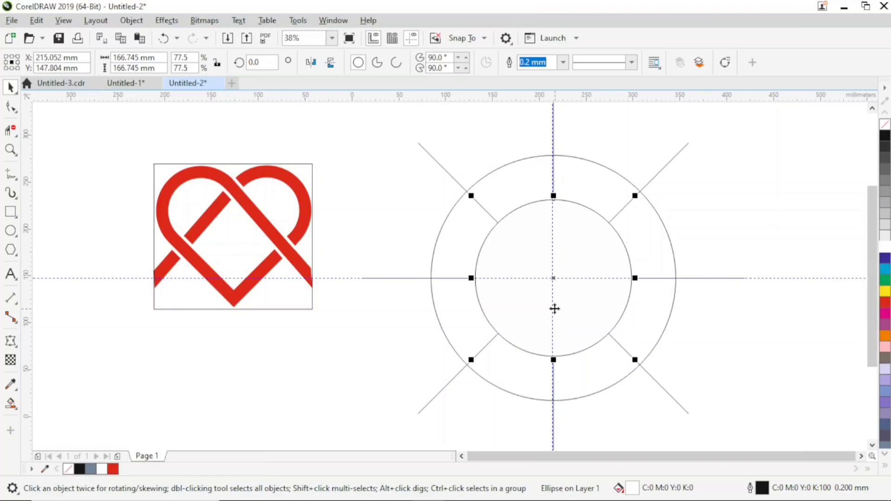
# Trim the outer circle with the inner circle to form a ring.
pyautogui.keyDown('shift'); pyautogui.click(655, 238); pyautogui.keyUp('shift')
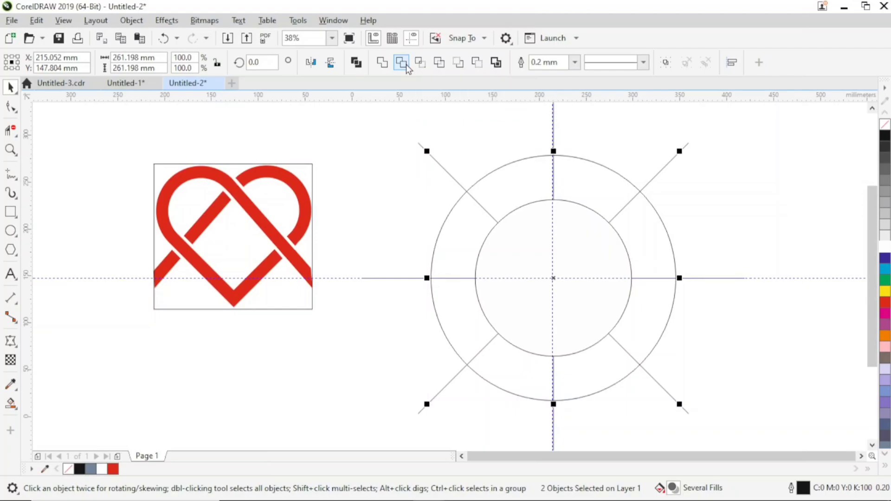
pyautogui.click(418, 68)
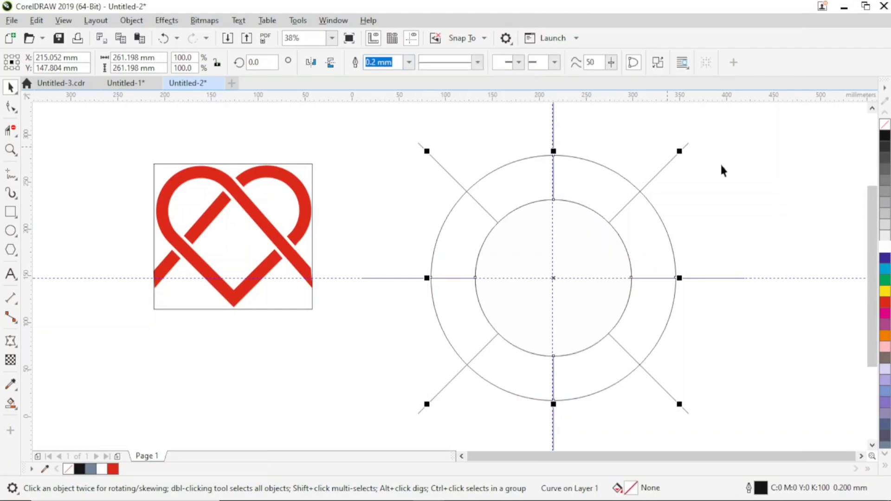
pyautogui.click(784, 209)
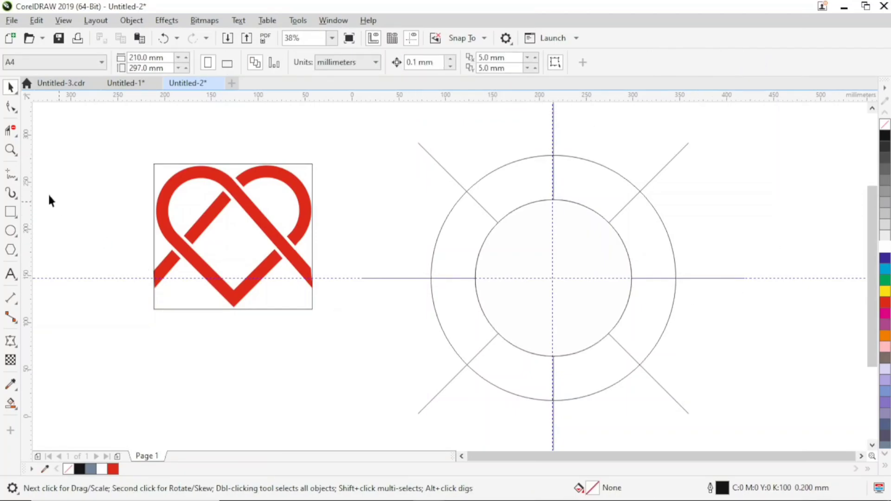
# Delete the horizontal and vertical guidelines.
pyautogui.click(774, 278)
pyautogui.press('Delete')
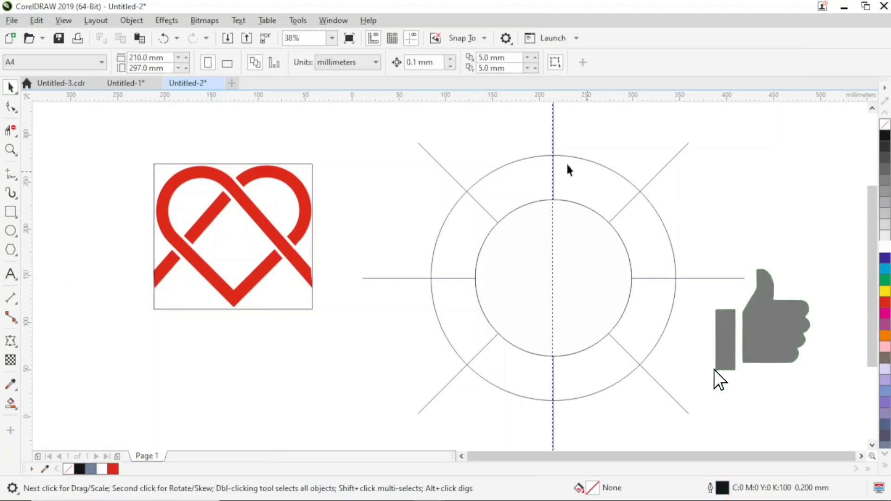
pyautogui.click(551, 131)
pyautogui.press('Delete')
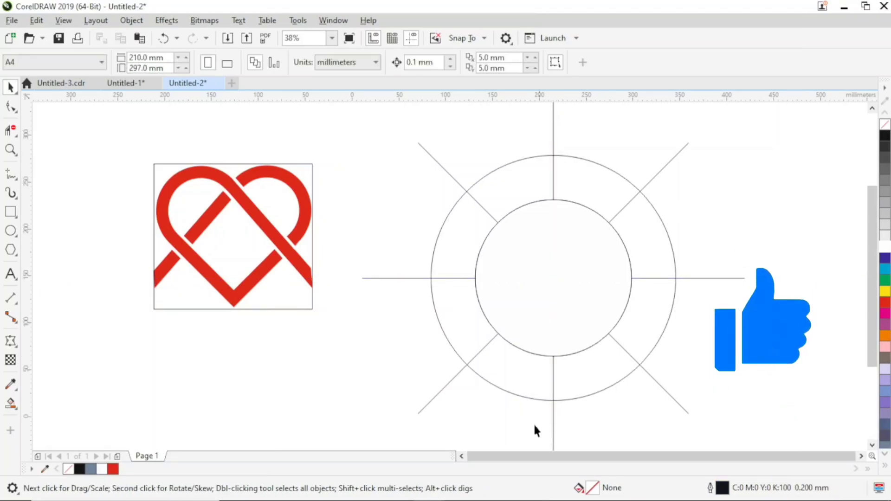
# Smart-fill all eight segments of the ring in blue-grey.
pyautogui.click(10, 403)
pyautogui.click(492, 190)
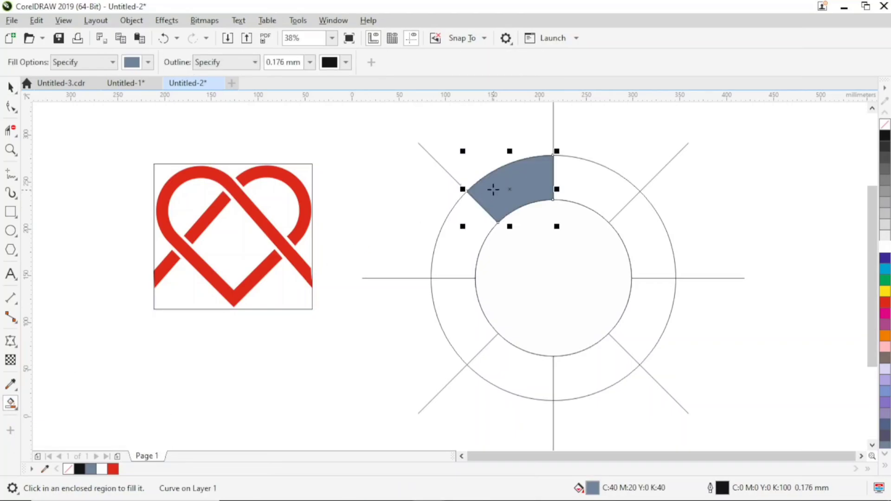
pyautogui.click(579, 185)
pyautogui.click(654, 251)
pyautogui.click(654, 314)
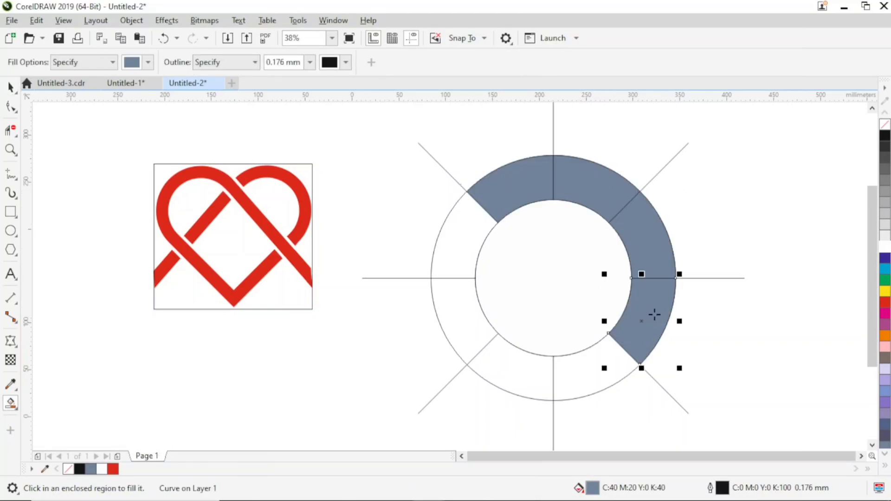
pyautogui.click(602, 366)
pyautogui.click(528, 377)
pyautogui.click(461, 325)
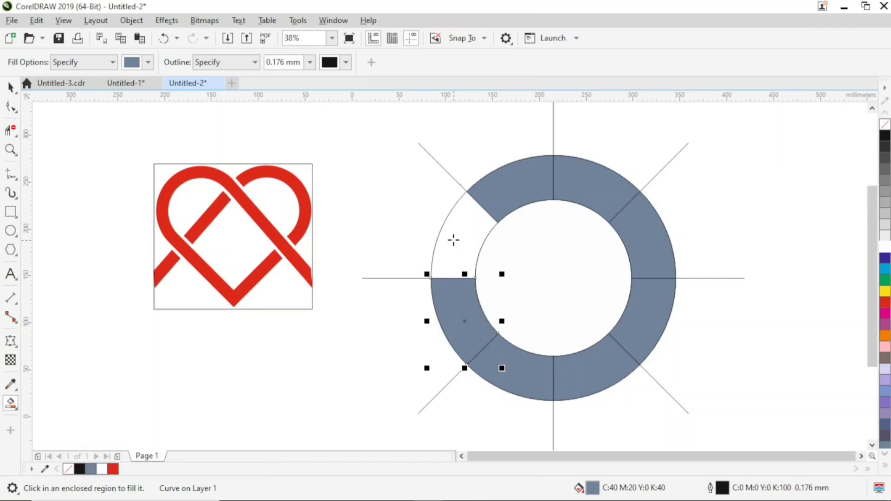
pyautogui.click(451, 239)
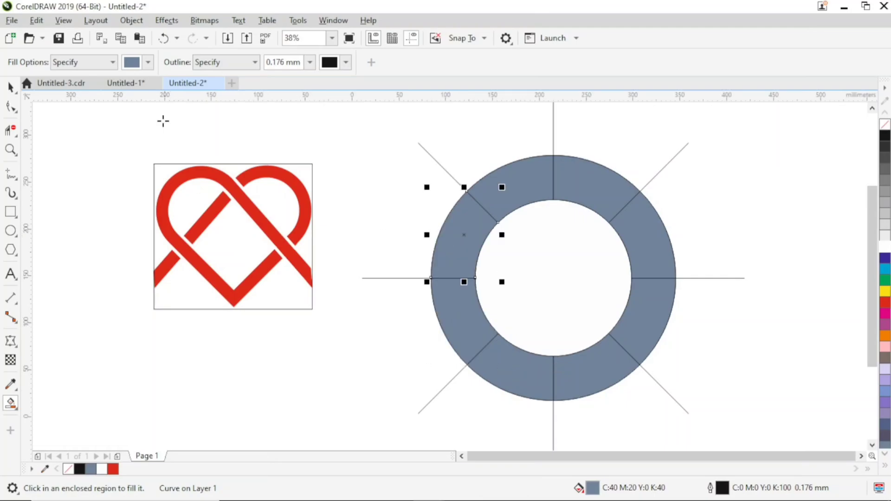
# Select all eight ring segments and rotate them about 22.3° around the ring's centre so one segment sits centred at the top.
pyautogui.click(10, 86)
pyautogui.click(540, 168)
pyautogui.keyDown('shift'); pyautogui.click(601, 179); pyautogui.keyUp('shift')
pyautogui.keyDown('shift'); pyautogui.click(663, 236); pyautogui.keyUp('shift')
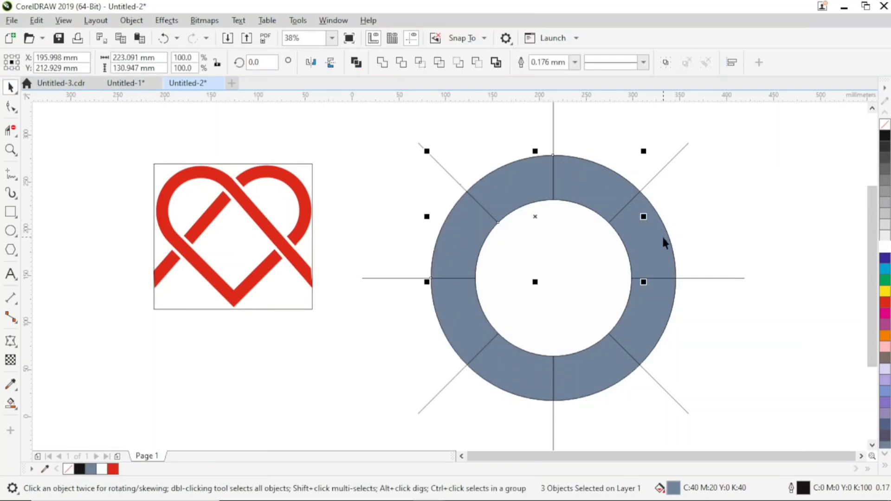
pyautogui.keyDown('shift'); pyautogui.click(656, 318); pyautogui.keyUp('shift')
pyautogui.keyDown('shift'); pyautogui.click(624, 370); pyautogui.keyUp('shift')
pyautogui.keyDown('shift'); pyautogui.click(509, 392); pyautogui.keyUp('shift')
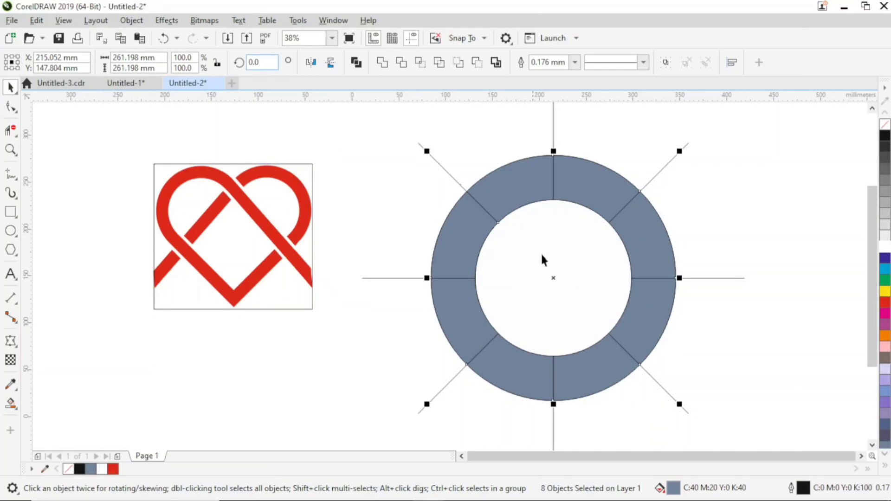
pyautogui.click(552, 278)
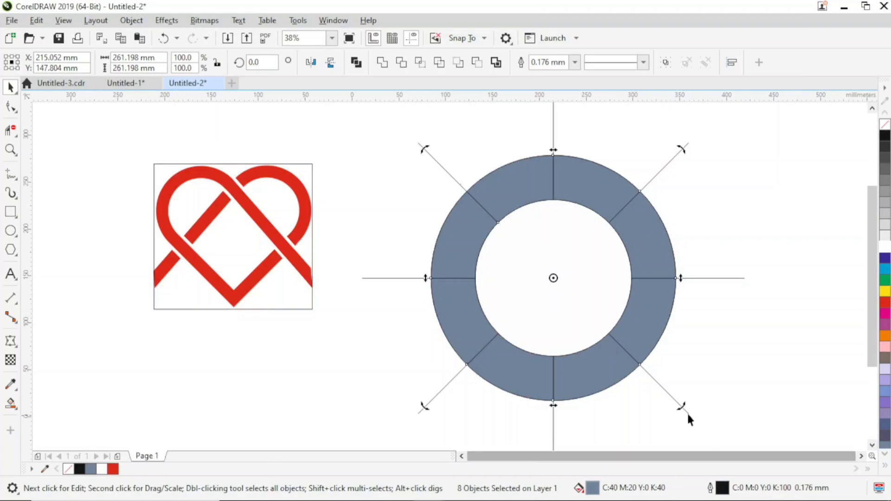
pyautogui.moveTo(680, 406); pyautogui.dragTo(696, 343)
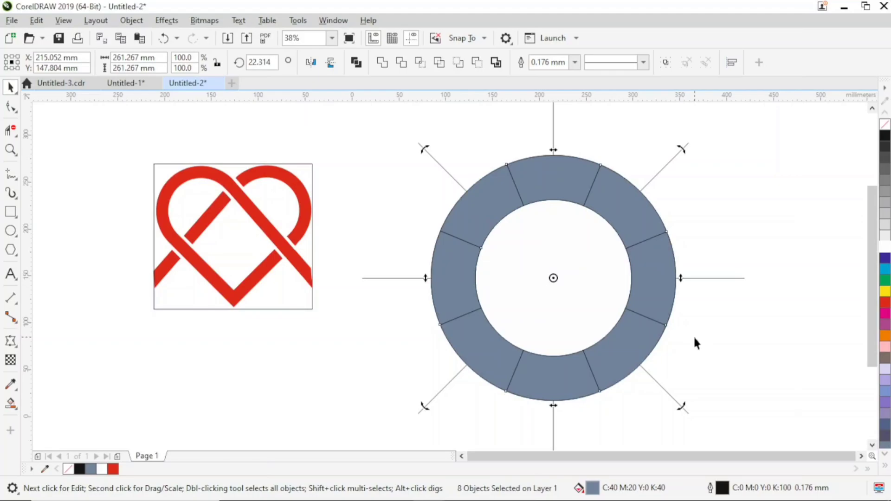
pyautogui.click(752, 177)
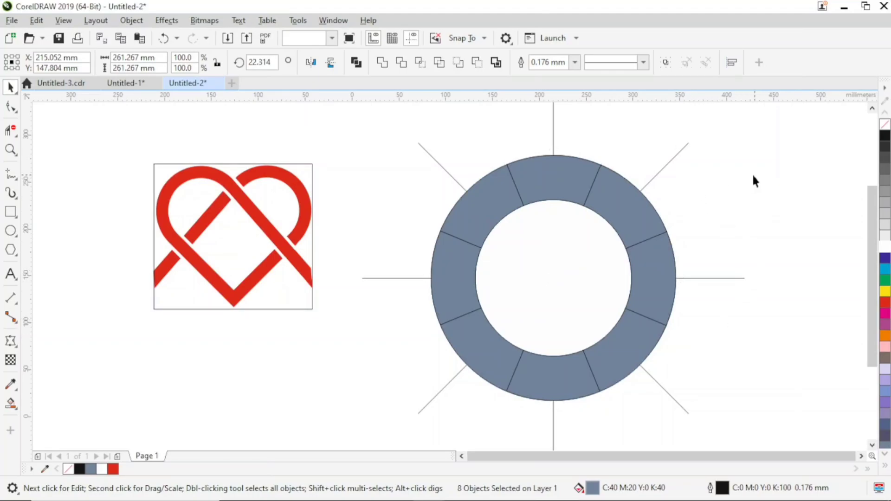
# Delete the four dividing lines crossing the ring: both diagonals, the horizontal one and the vertical one.
pyautogui.click(672, 159)
pyautogui.press('Delete')
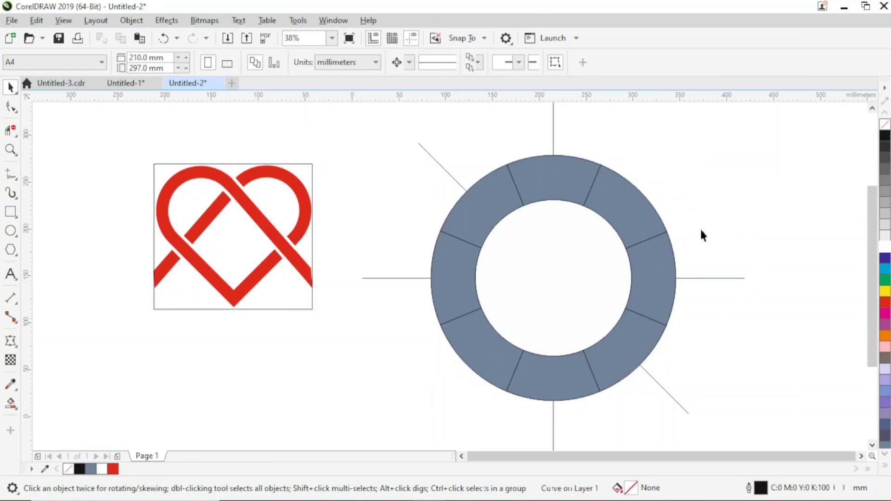
pyautogui.click(728, 278)
pyautogui.press('Delete')
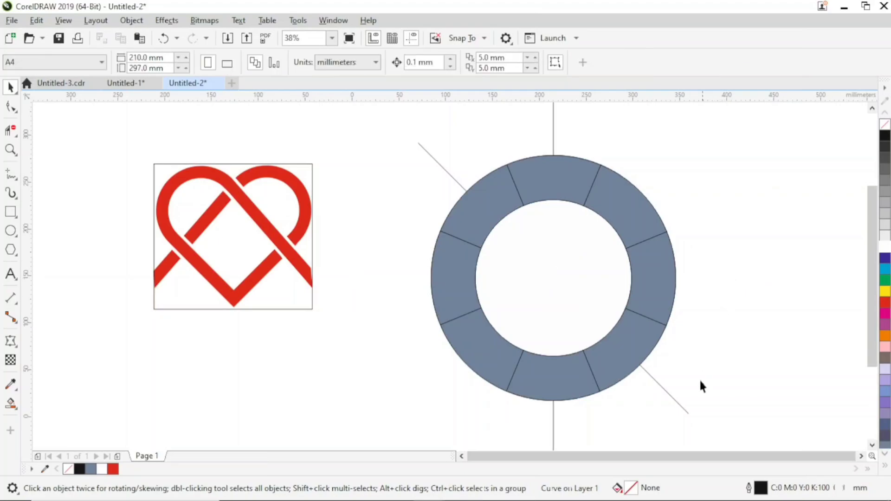
pyautogui.click(685, 409)
pyautogui.press('Delete')
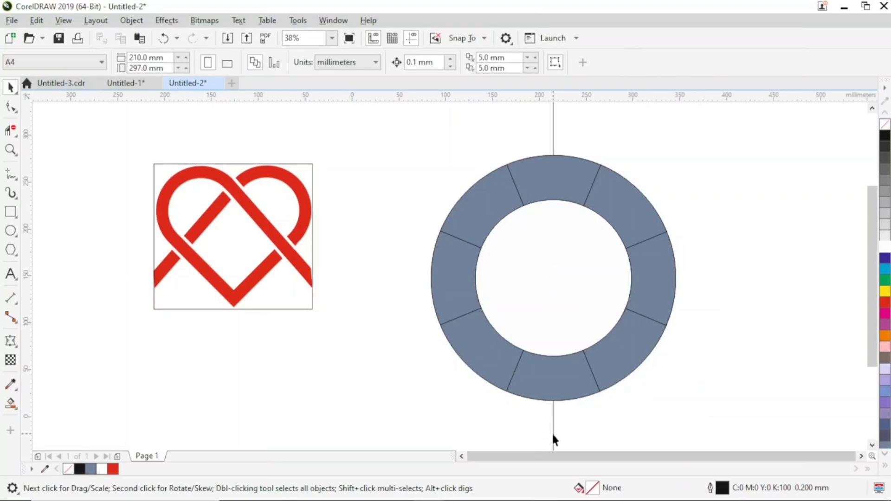
pyautogui.click(553, 434)
pyautogui.press('Delete')
# Delete every blue-grey ring segment except the top one, along with the outer ring outline.
pyautogui.click(619, 201)
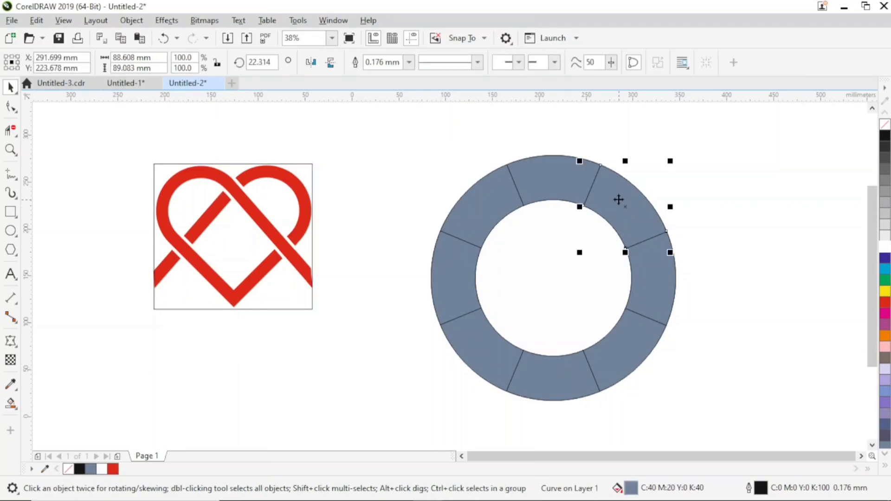
pyautogui.moveTo(618, 201); pyautogui.dragTo(616, 380)
pyautogui.press('Delete')
pyautogui.click(571, 389)
pyautogui.press('Delete')
pyautogui.click(477, 325)
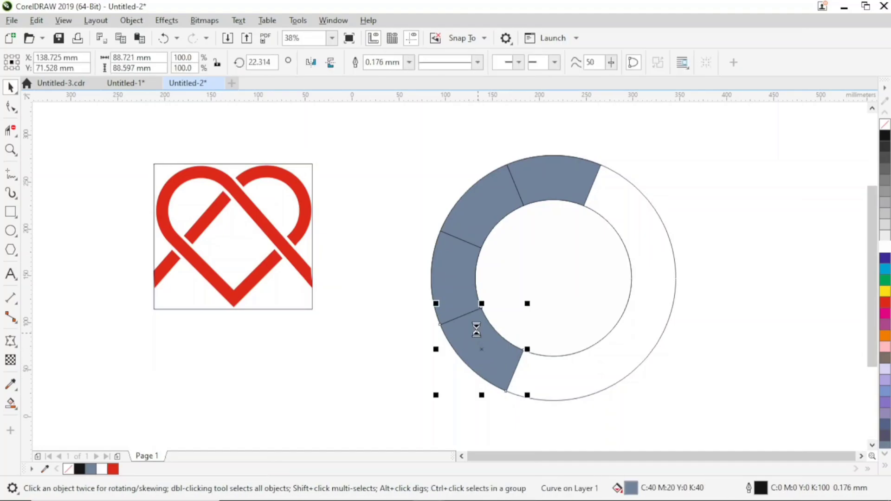
pyautogui.press('Delete')
pyautogui.click(453, 297)
pyautogui.press('Delete')
pyautogui.click(468, 244)
pyautogui.press('Delete')
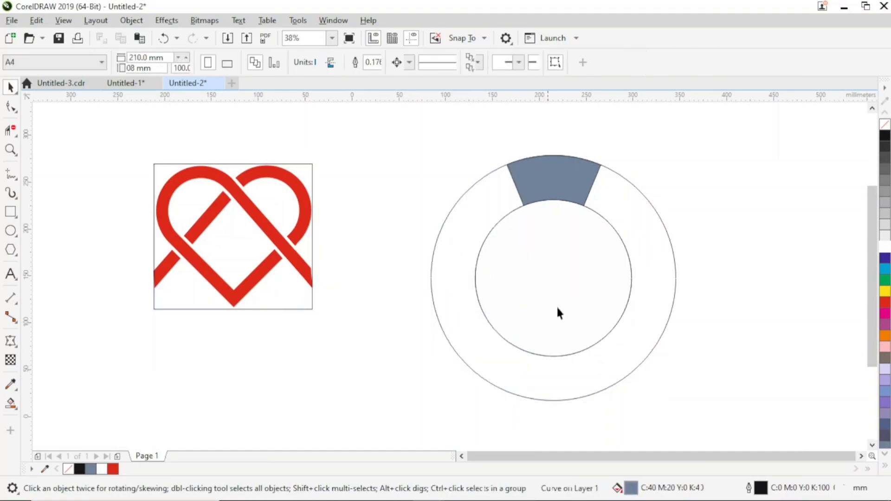
pyautogui.click(626, 360)
pyautogui.press('Delete')
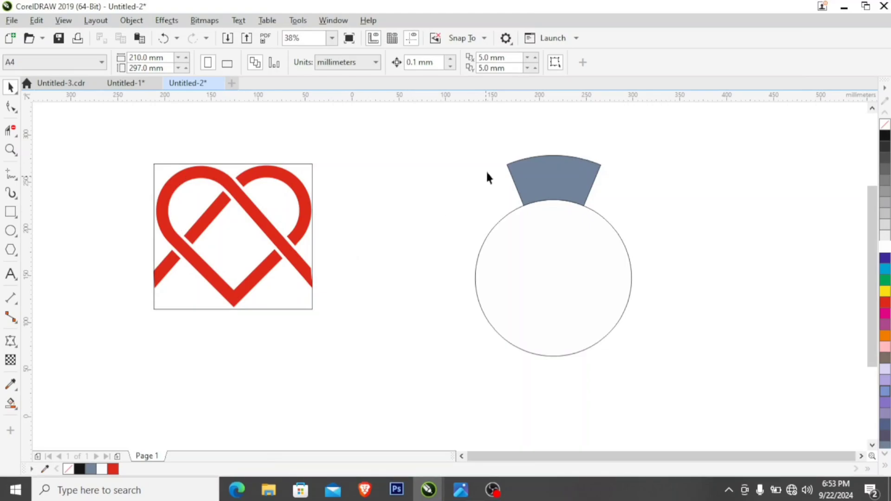
# Apply an Envelope to the framed heart motif, taking its shape from the blue-grey ring segment.
pyautogui.click(561, 175)
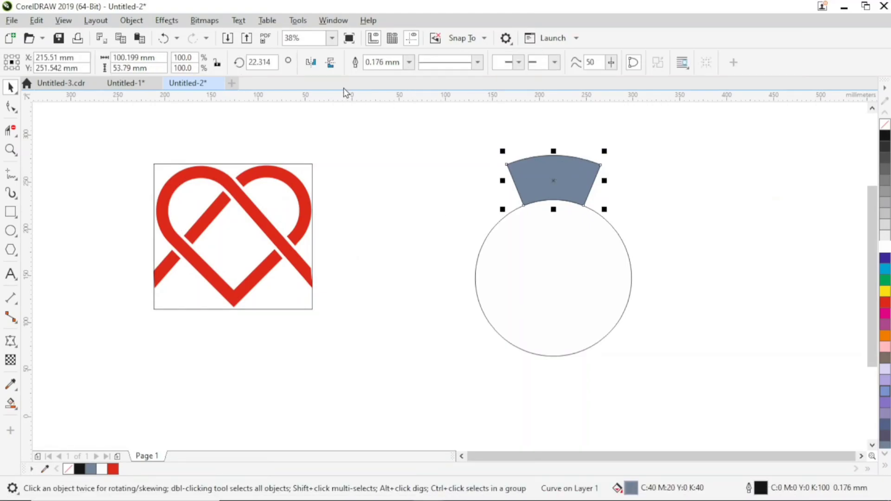
pyautogui.click(214, 185)
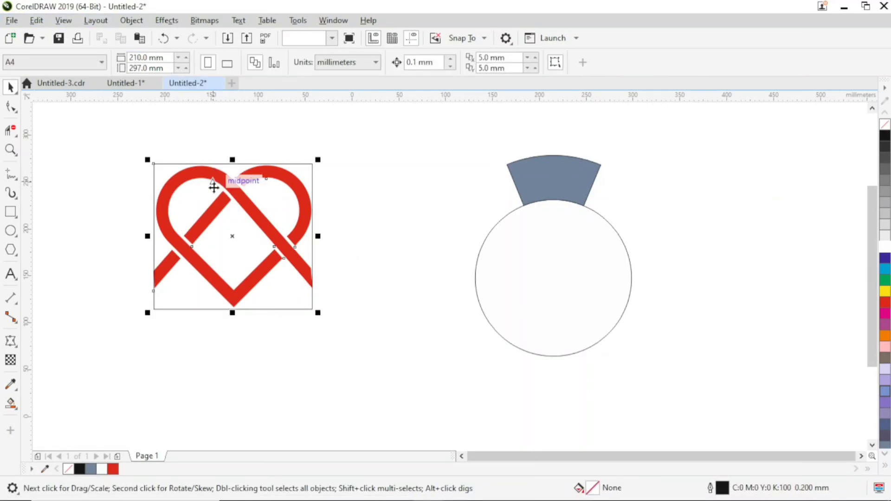
pyautogui.click(159, 22)
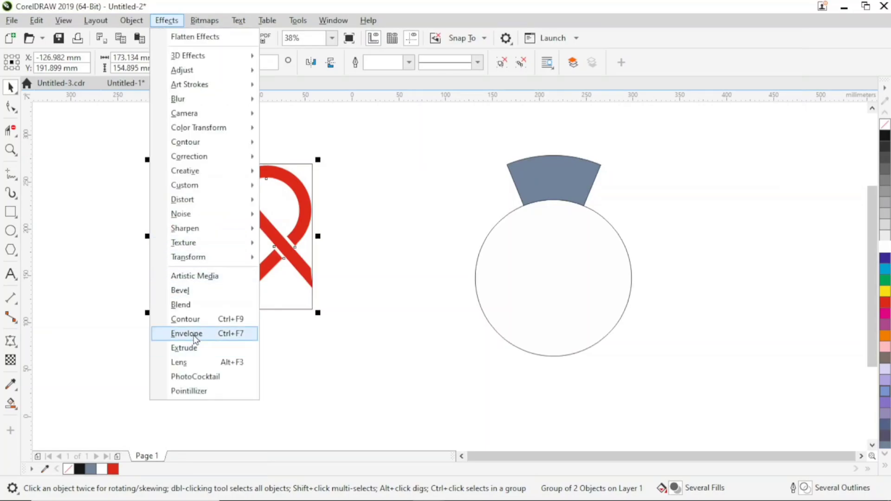
pyautogui.click(232, 334)
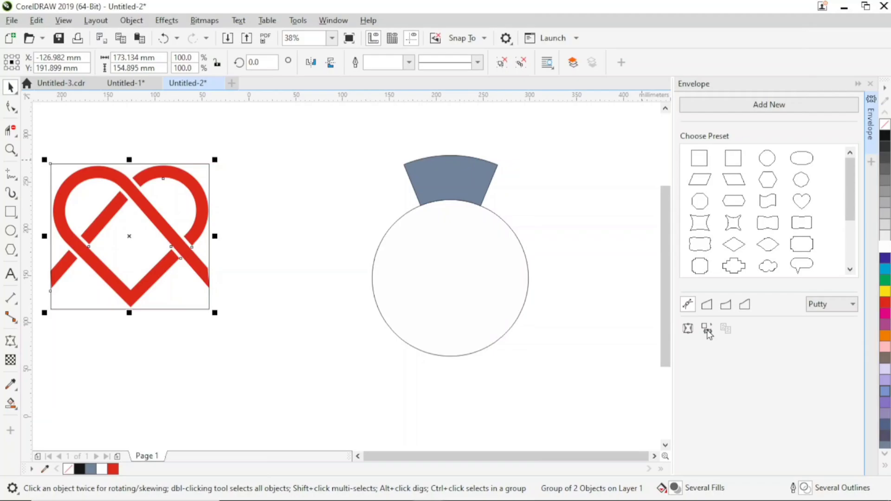
pyautogui.click(442, 185)
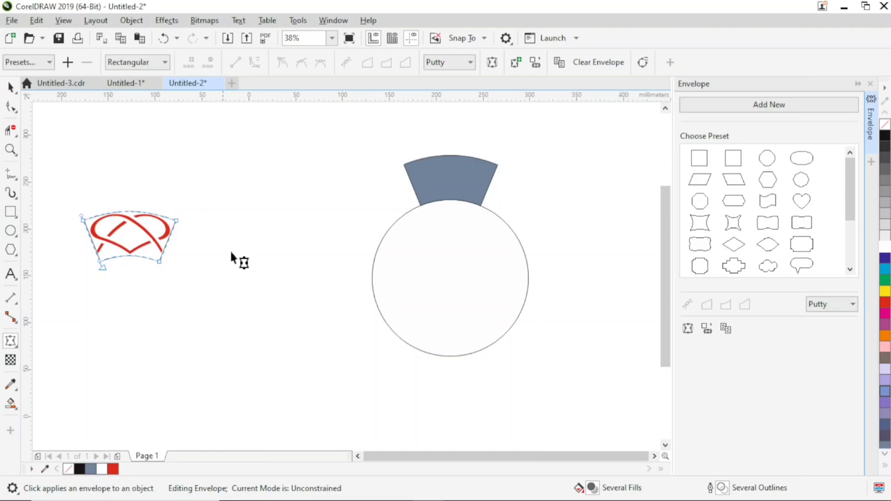
pyautogui.click(11, 88)
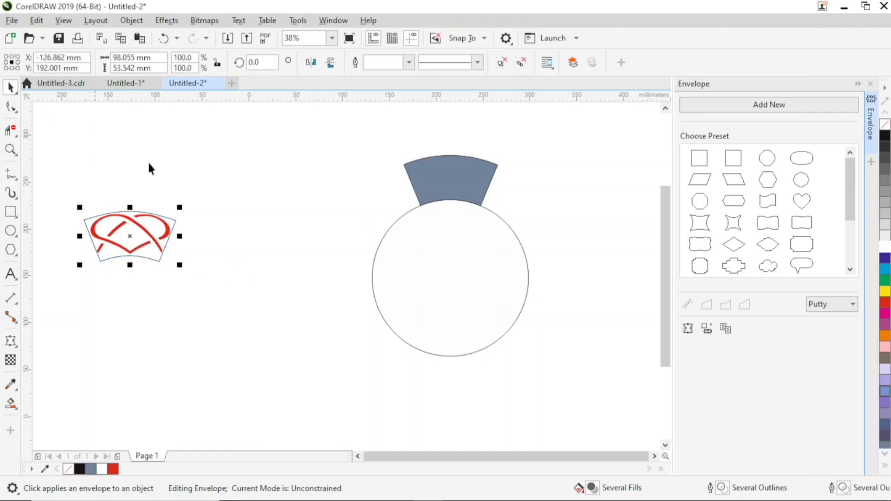
# Delete the blue-grey segment and move the warped heart motif into its place on top of the circle.
pyautogui.click(285, 145)
pyautogui.click(458, 176)
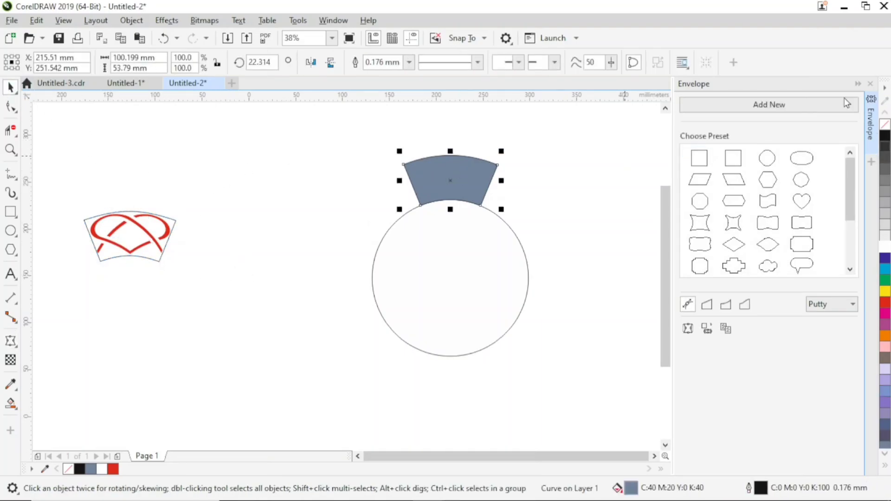
pyautogui.click(870, 84)
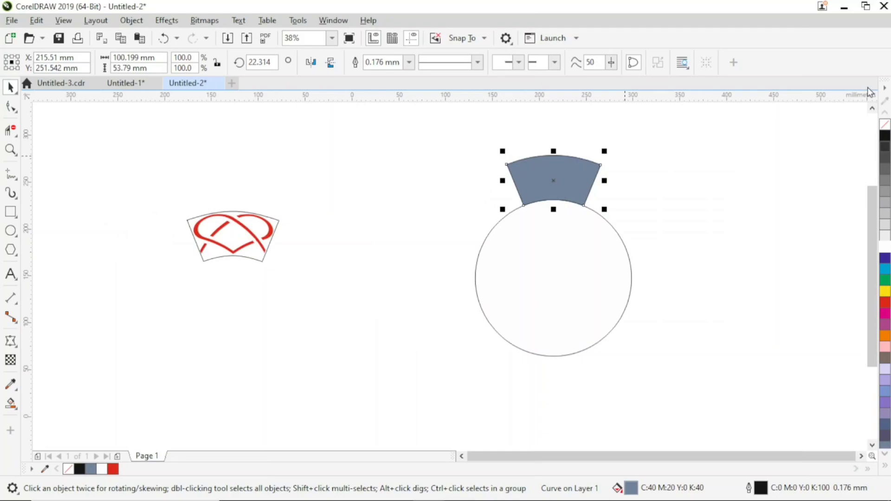
pyautogui.press('Delete')
pyautogui.click(230, 248)
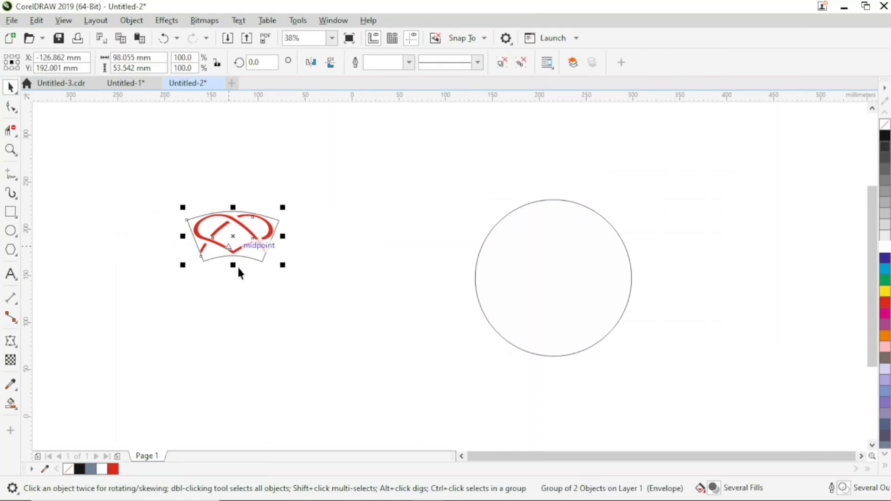
pyautogui.moveTo(231, 238); pyautogui.dragTo(554, 182)
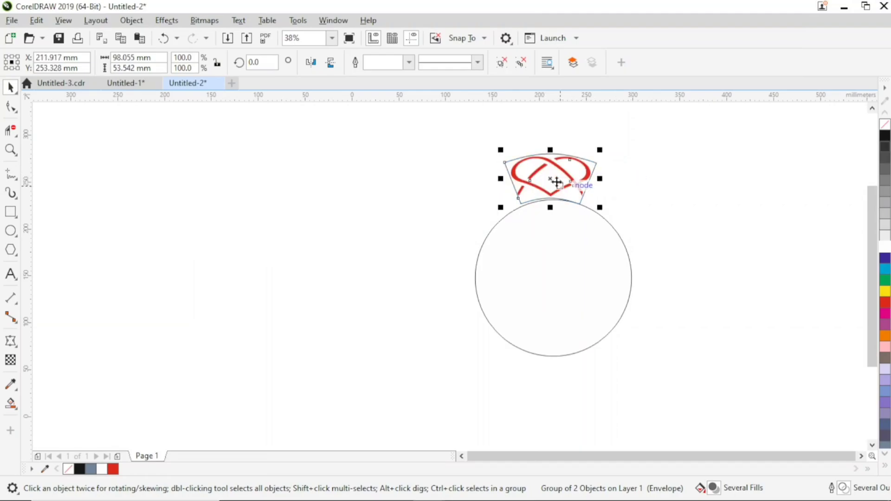
# Add a horizontal and a vertical guideline through the circle's centre.
pyautogui.click(551, 249)
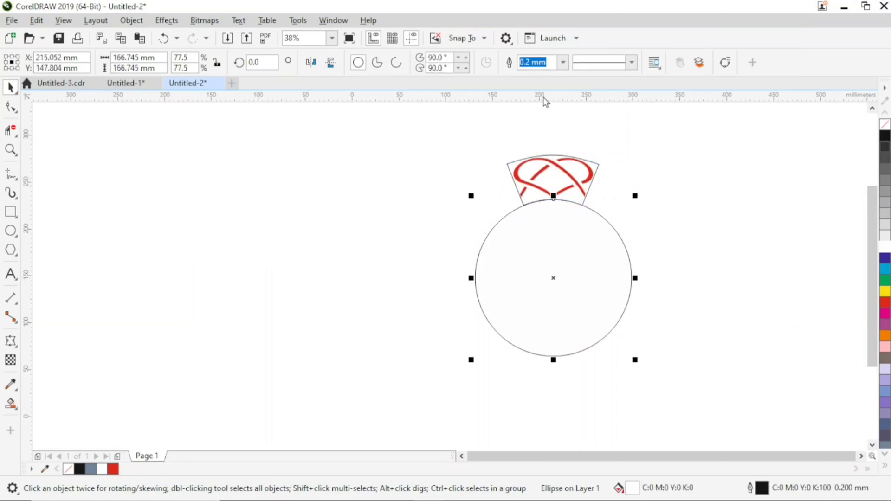
pyautogui.moveTo(573, 274); pyautogui.dragTo(574, 279)
pyautogui.click(531, 338)
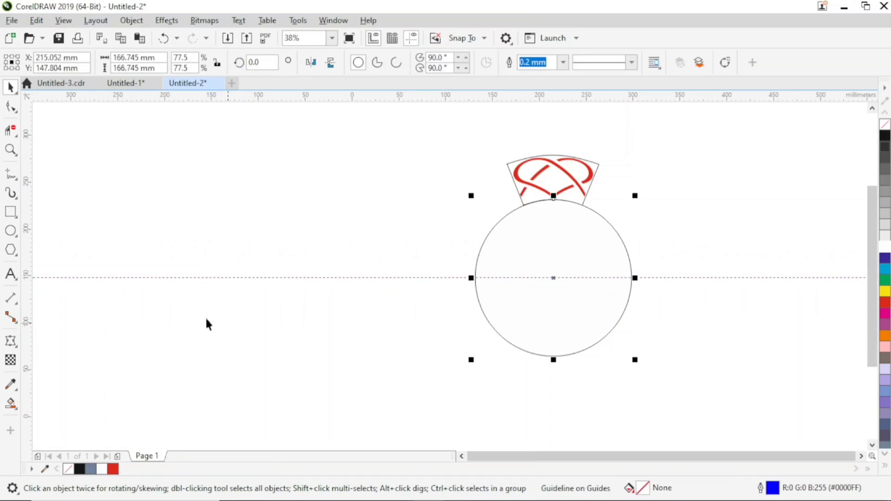
pyautogui.moveTo(322, 293); pyautogui.dragTo(558, 314)
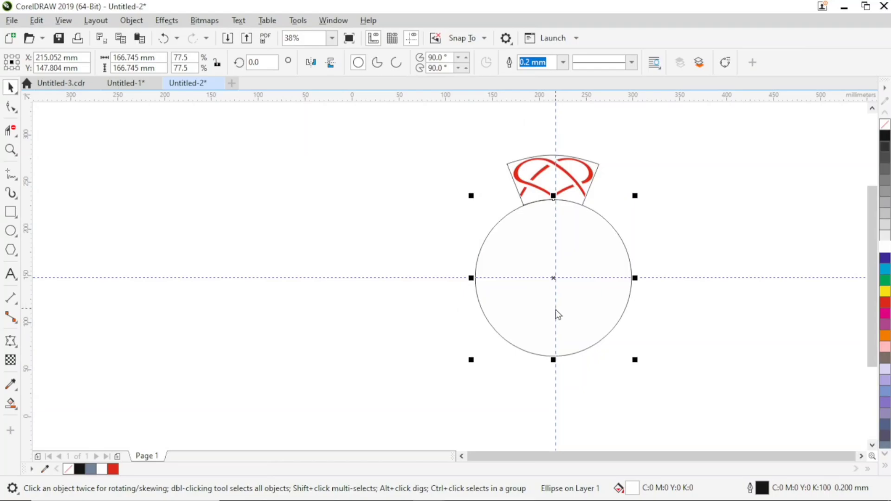
pyautogui.click(554, 320)
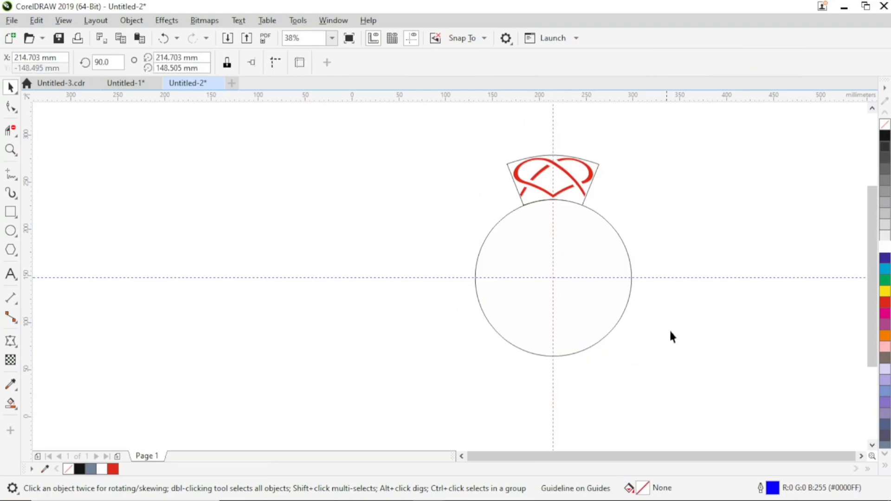
pyautogui.click(676, 342)
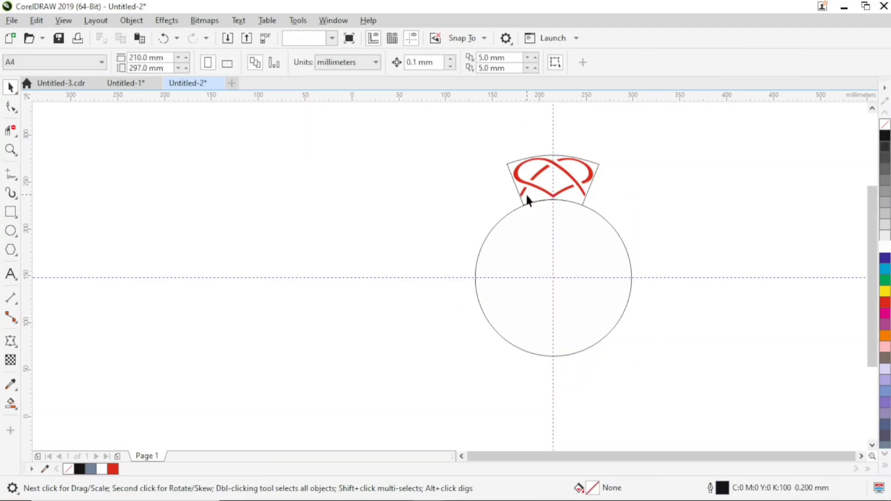
# Ungroup the warped motif from its frame and ungroup the red heart into its separate pieces.
pyautogui.click(527, 200)
pyautogui.hotkey('ctrl', 'u')
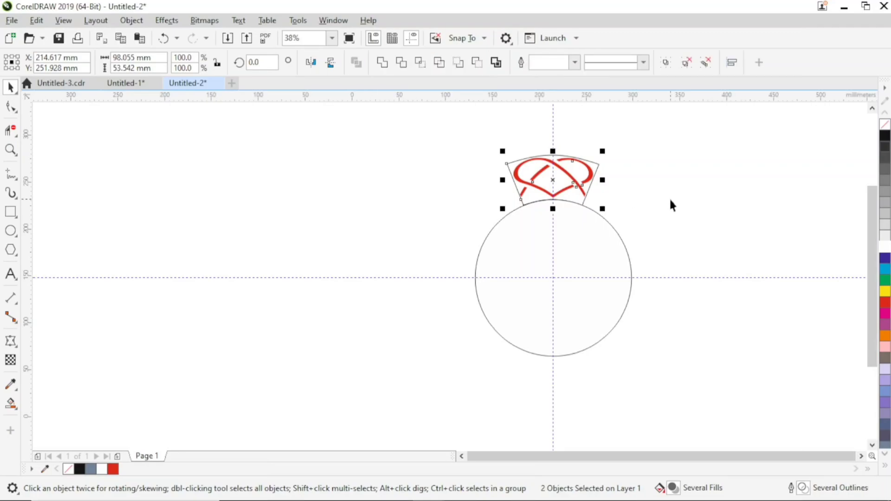
pyautogui.click(669, 197)
pyautogui.click(591, 168)
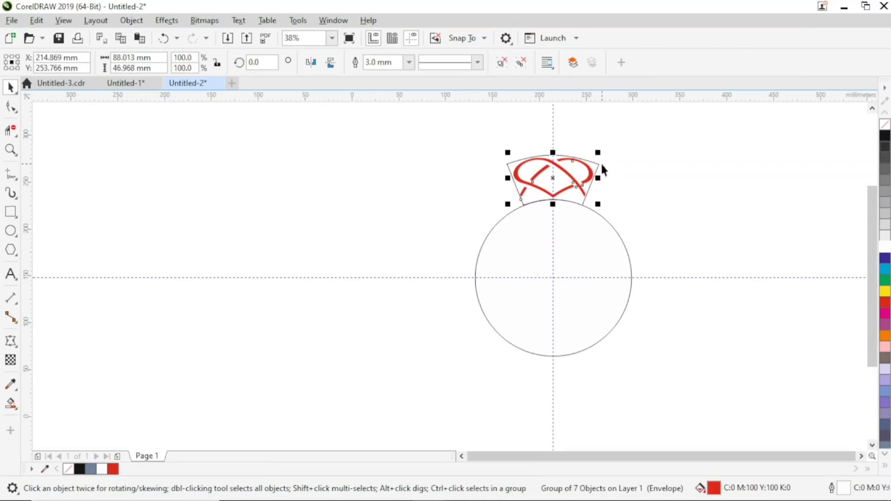
pyautogui.hotkey('ctrl', 'u')
pyautogui.click(631, 184)
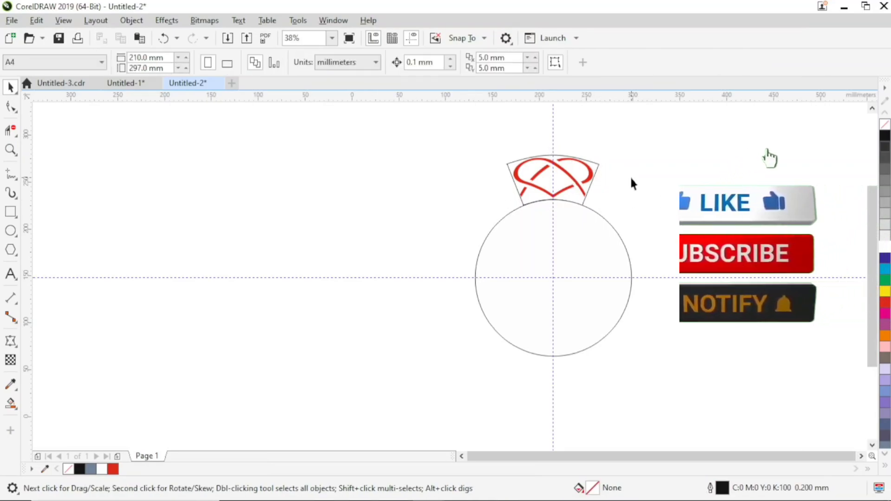
# Remove the outline of the curved frame around the heart motif.
pyautogui.click(597, 164)
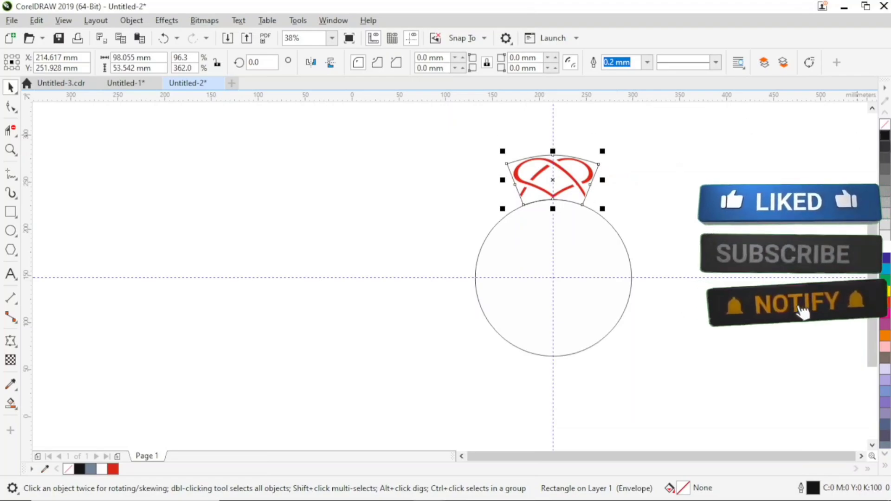
pyautogui.rightClick(885, 128)
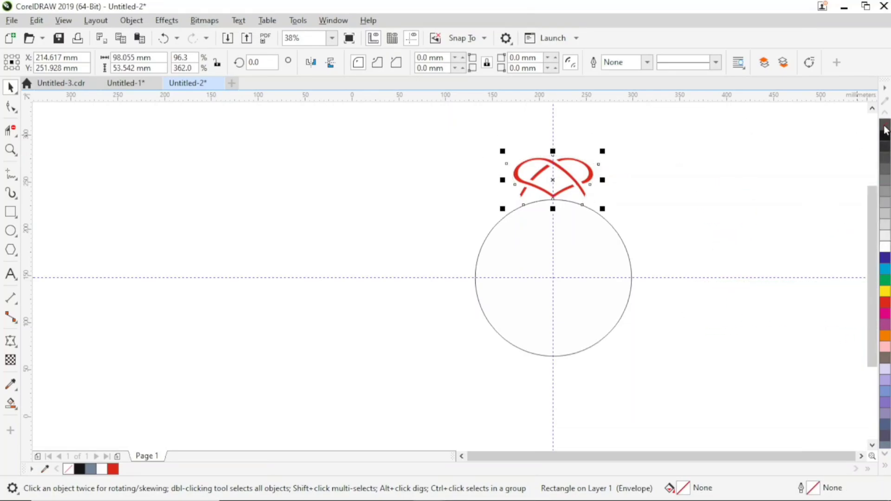
pyautogui.click(728, 176)
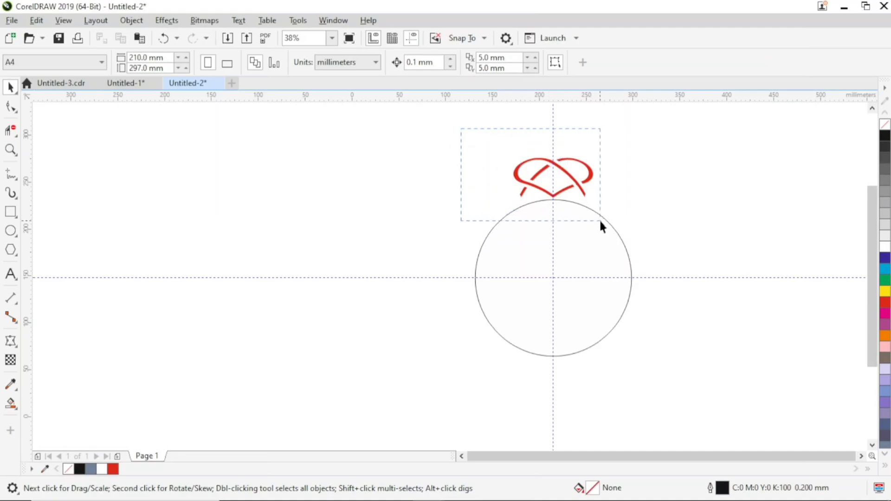
# Group the heart pieces together with the invisible frame and select the group.
pyautogui.moveTo(624, 229); pyautogui.dragTo(624, 229)
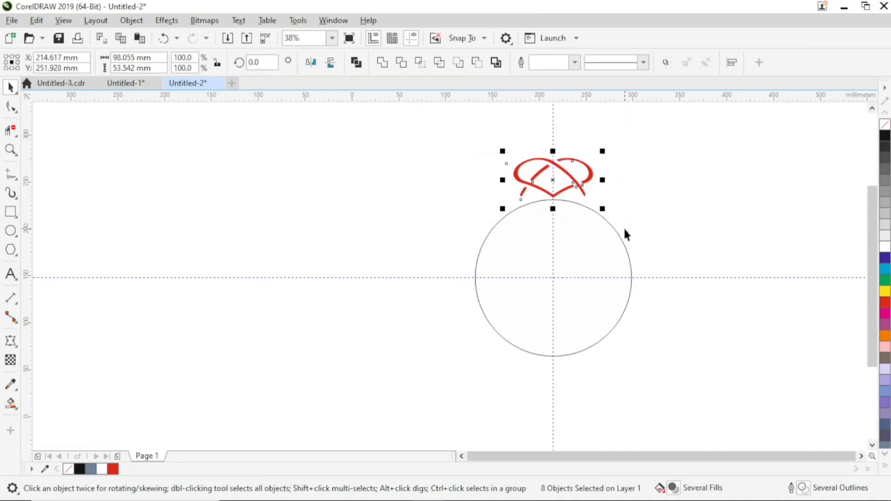
pyautogui.click(640, 201)
pyautogui.click(556, 181)
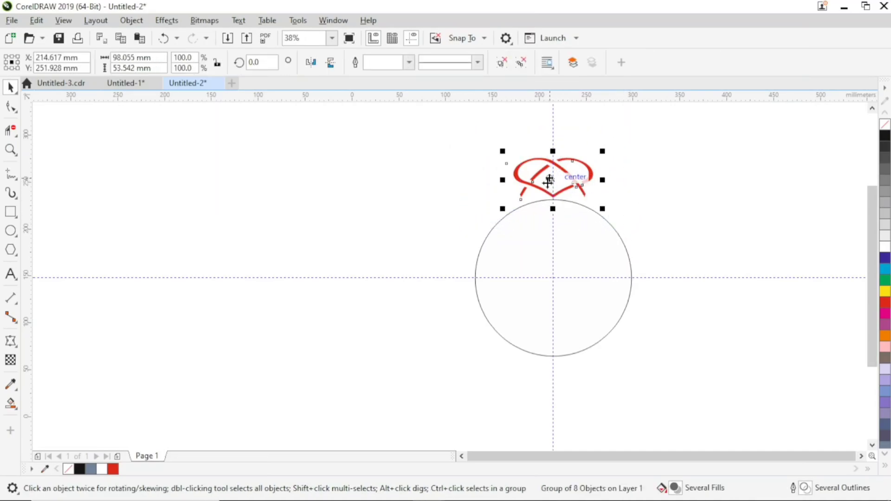
# Move the heart group's rotation centre to the circle's centre and place a copy rotated to about 323.4° around it.
pyautogui.click(552, 181)
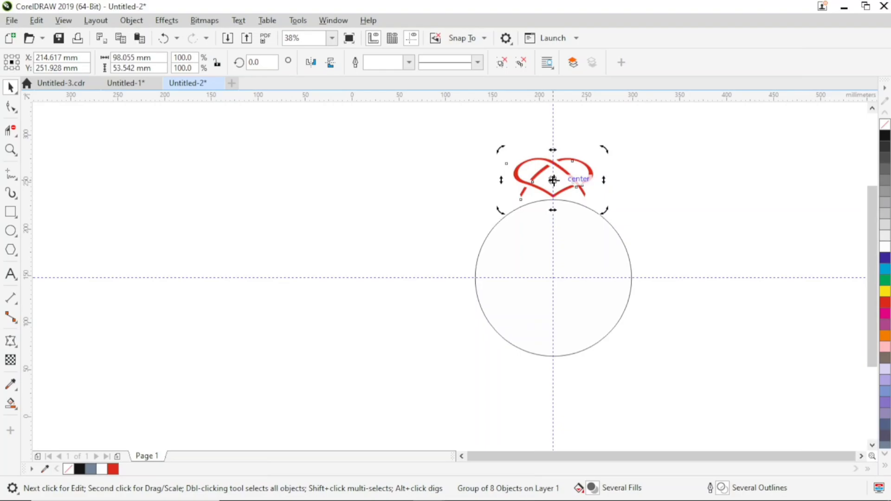
pyautogui.moveTo(554, 180)
pyautogui.mouseDown()
pyautogui.moveTo(563, 257)
pyautogui.moveTo(553, 278)
pyautogui.mouseUp()
pyautogui.moveTo(603, 149); pyautogui.dragTo(649, 218)
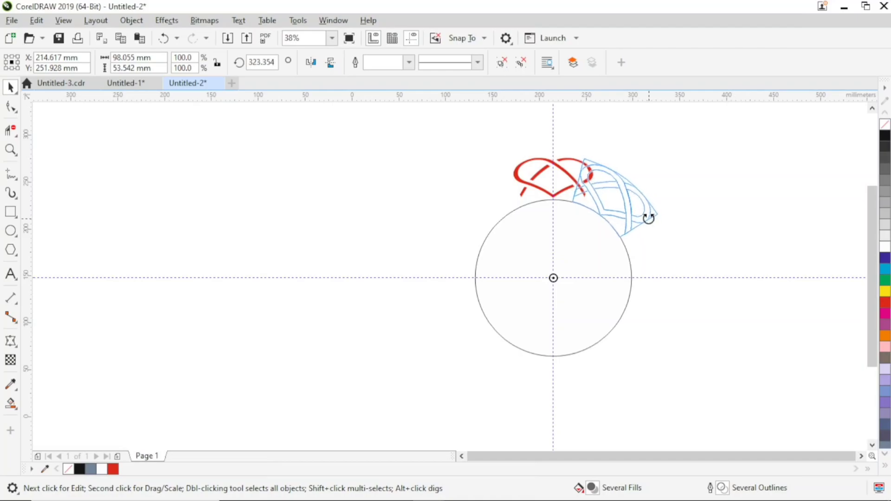
pyautogui.moveTo(649, 217); pyautogui.dragTo(648, 218)
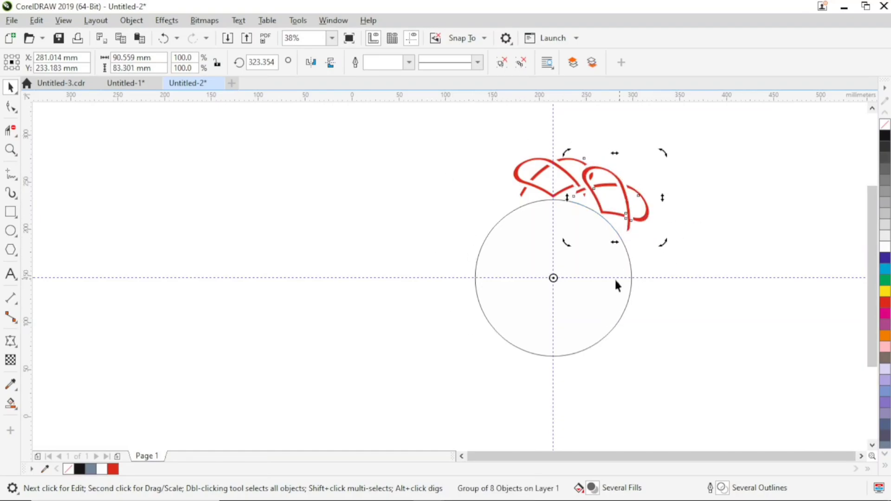
# Repeat the rotated copy around the circle to complete a ring of ten motifs, adjusting the last copy's rotation to about 31.2°.
pyautogui.hotkey('ctrl', 'r')
pyautogui.hotkey('ctrl', 'r')
pyautogui.hotkey('ctrl', 'r')
pyautogui.hotkey('ctrl', 'r')
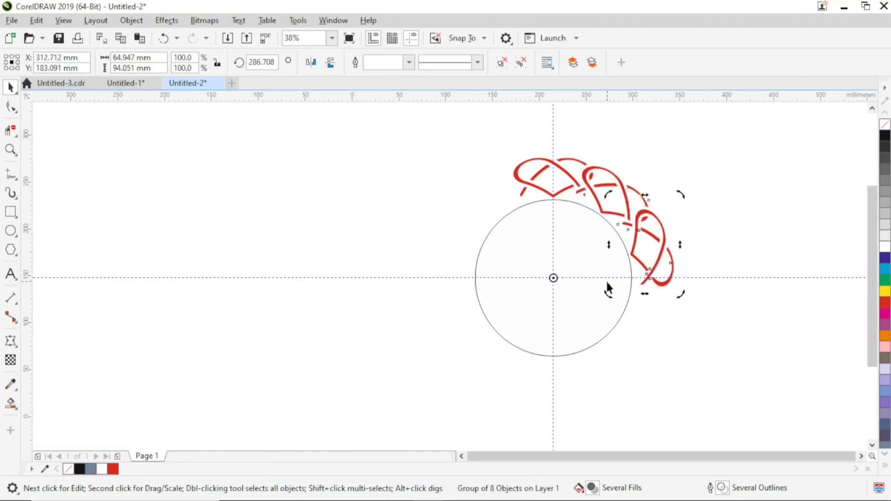
pyautogui.hotkey('ctrl', 'r')
pyautogui.hotkey('ctrl', 'r')
pyautogui.hotkey('ctrl', 'r')
pyautogui.hotkey('ctrl', 'r')
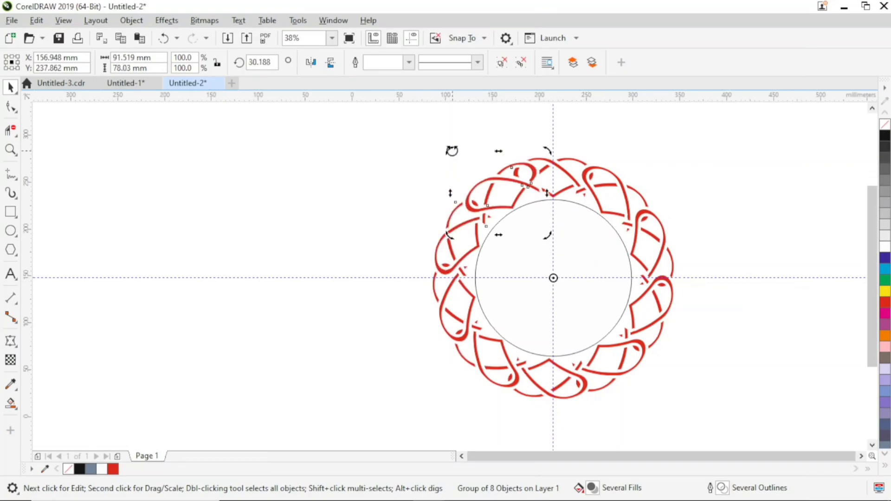
pyautogui.moveTo(451, 150); pyautogui.dragTo(449, 153)
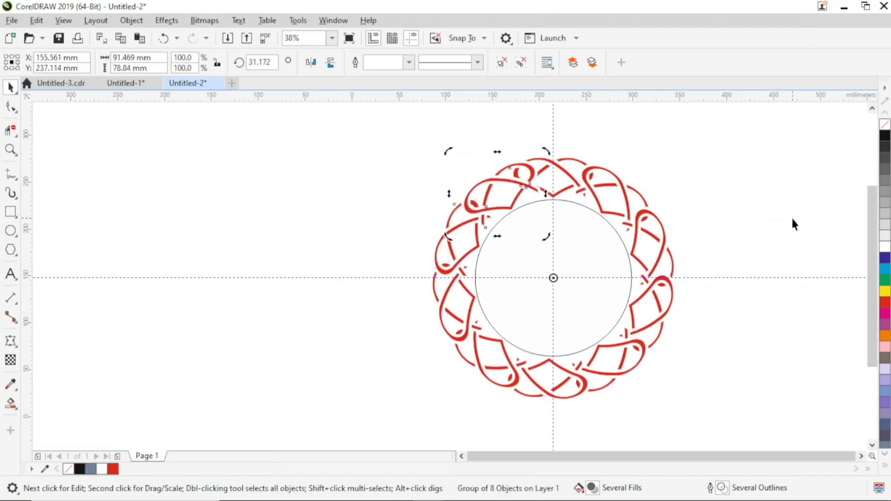
# Delete both guidelines and the inner circle, and group the ten motifs of the ring.
pyautogui.click(762, 324)
pyautogui.click(759, 277)
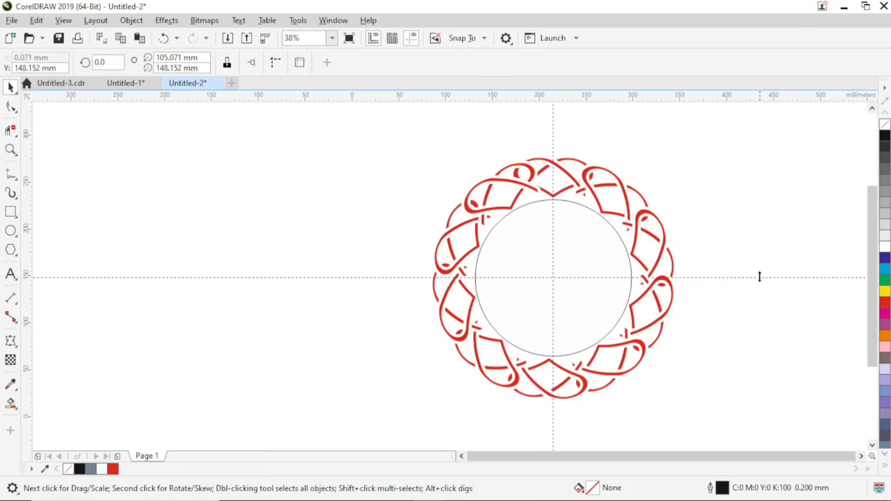
pyautogui.press('Delete')
pyautogui.click(554, 136)
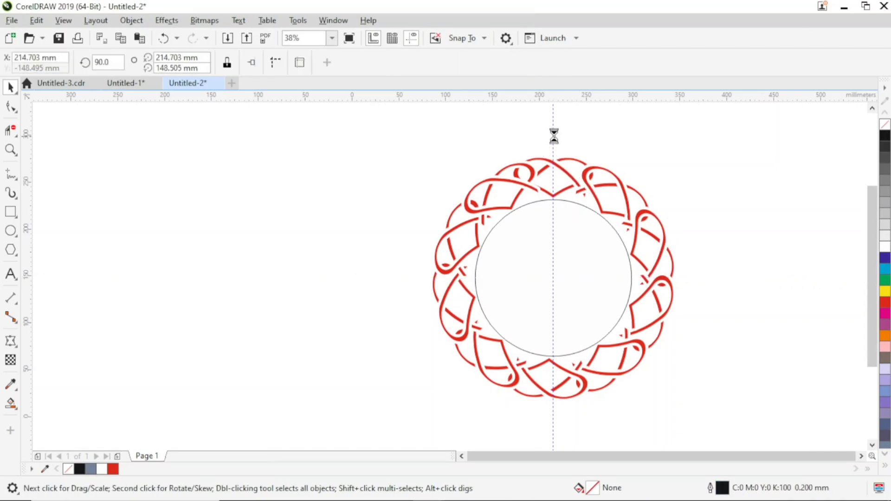
pyautogui.press('Delete')
pyautogui.click(547, 236)
pyautogui.press('Delete')
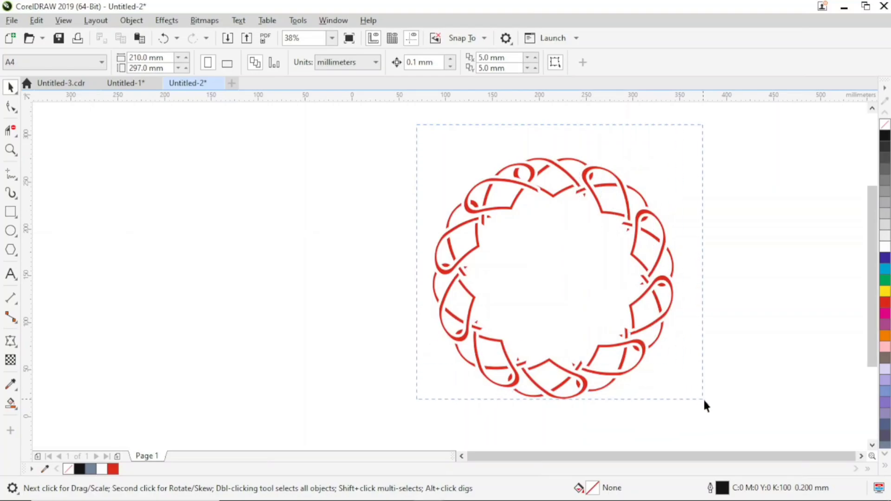
pyautogui.moveTo(716, 411); pyautogui.dragTo(715, 411)
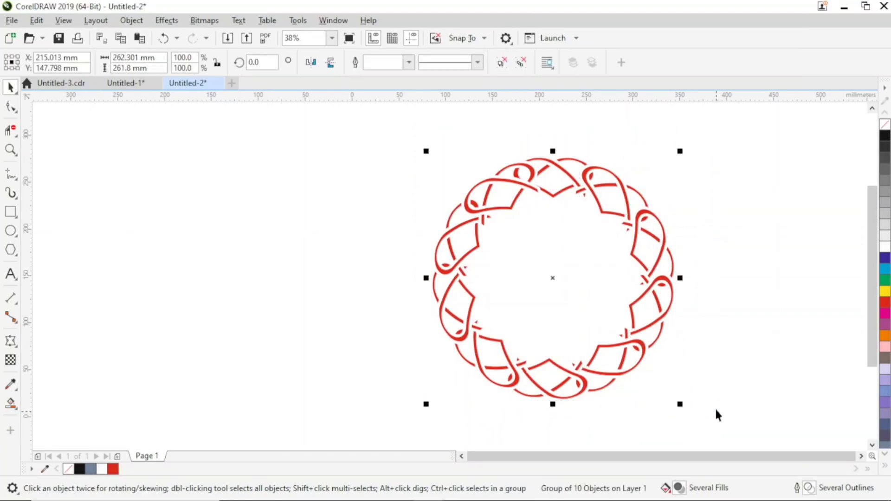
# Place a black-filled rectangle about 359 × 300 mm behind the whole ring and deselect it.
pyautogui.click(11, 212)
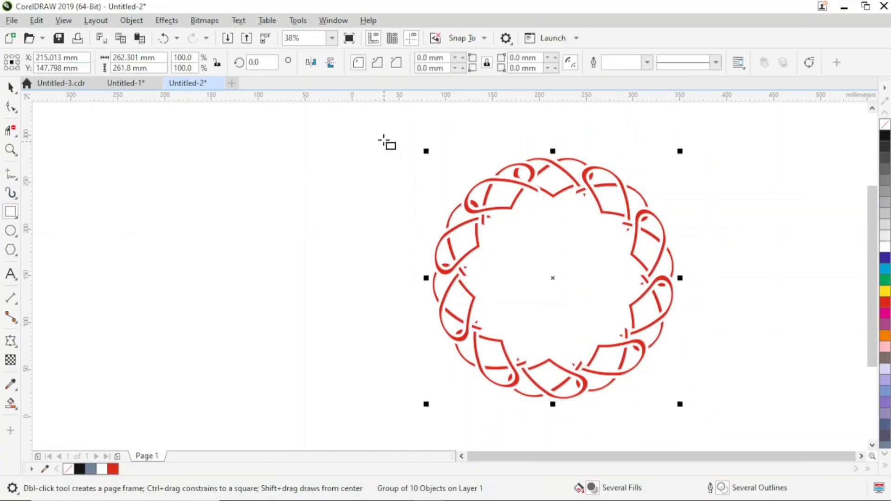
pyautogui.moveTo(384, 136); pyautogui.dragTo(721, 417)
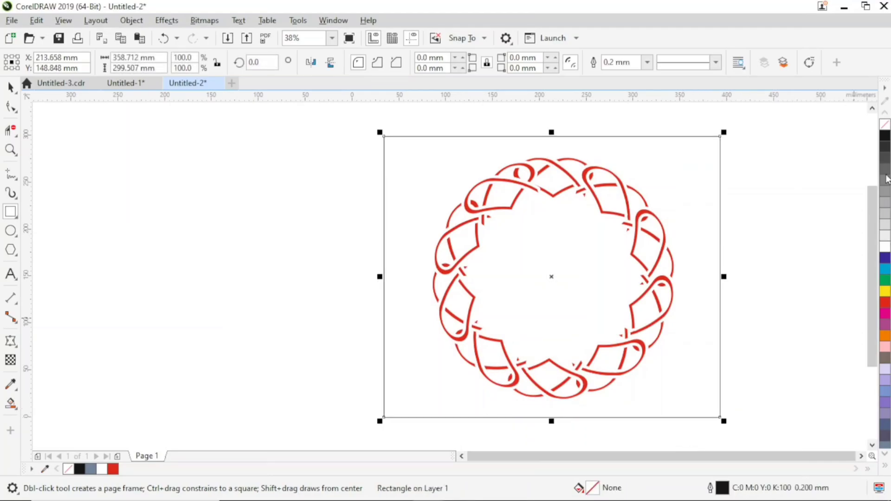
pyautogui.click(884, 136)
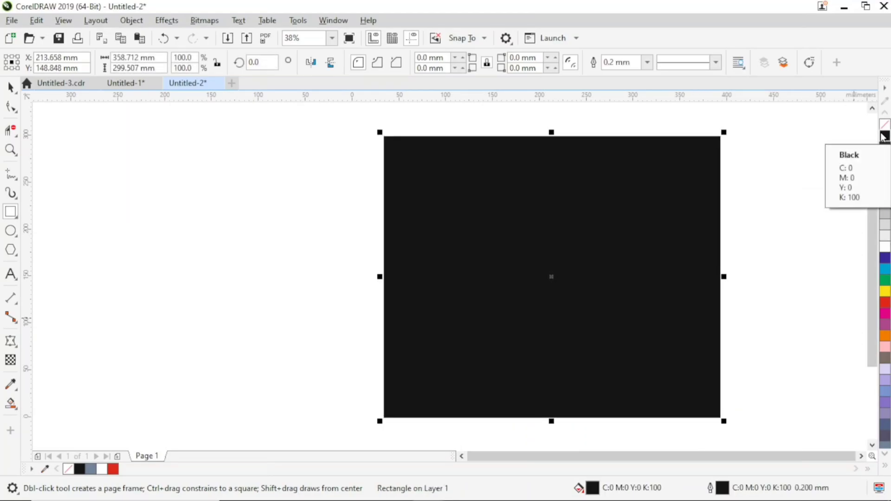
pyautogui.hotkey('shift', 'pagedown')
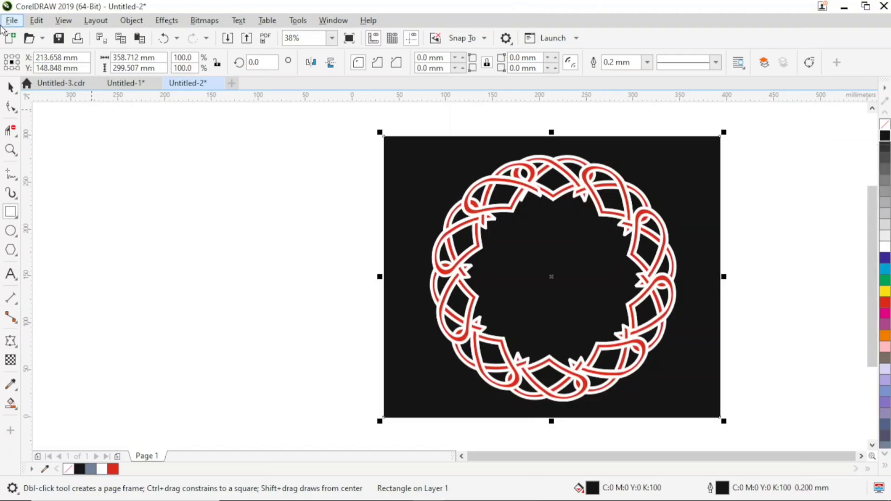
pyautogui.click(10, 86)
pyautogui.click(120, 189)
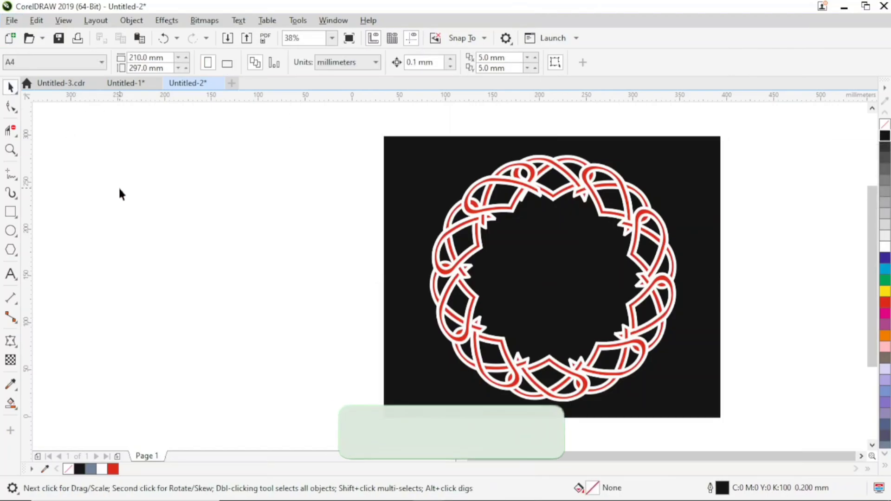